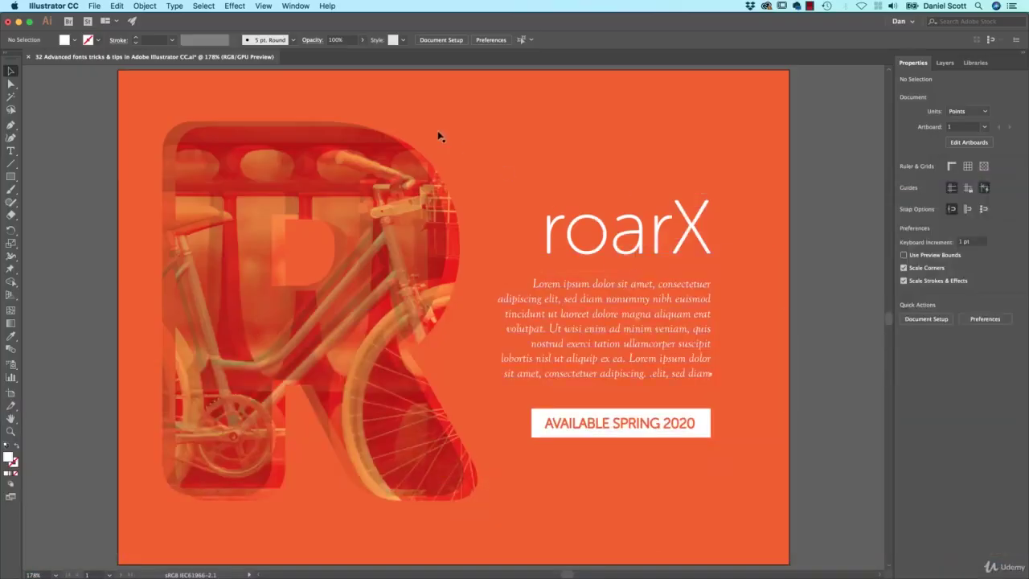
Open the Character panel from Window > Type and move it up beside the roarX headline.
key(super+z)
click(294, 5)
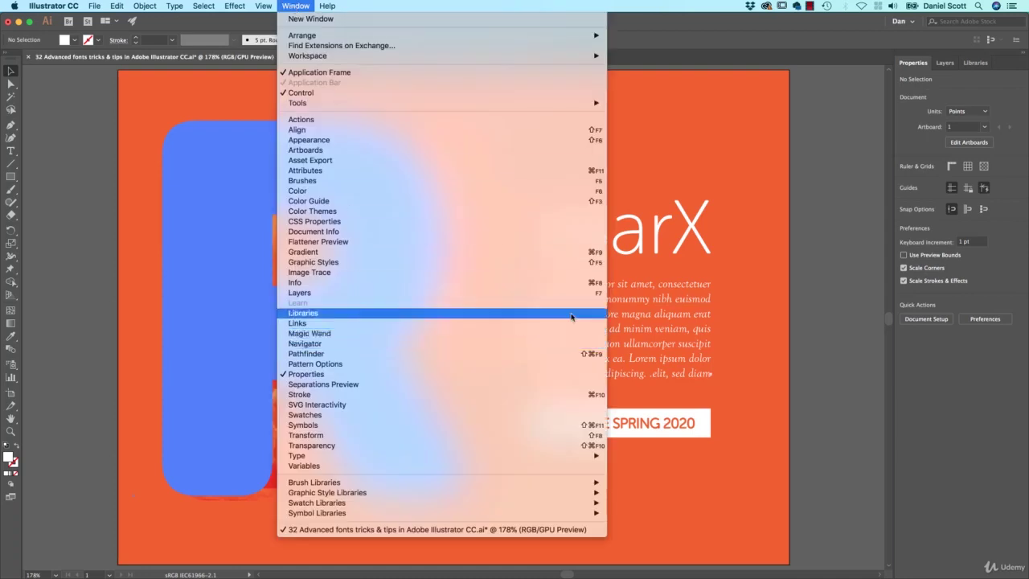
mouse_move(330, 458)
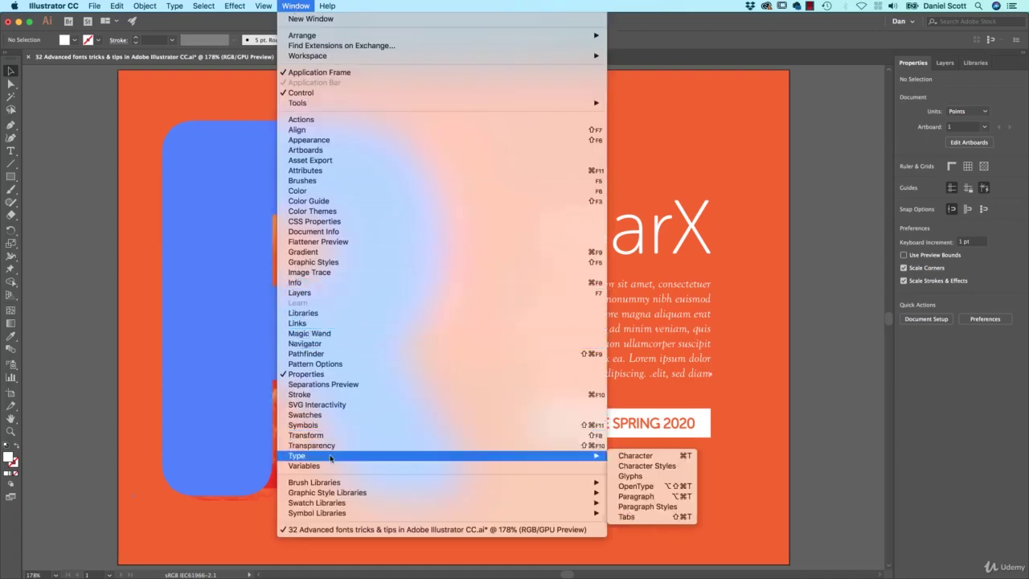
click(635, 454)
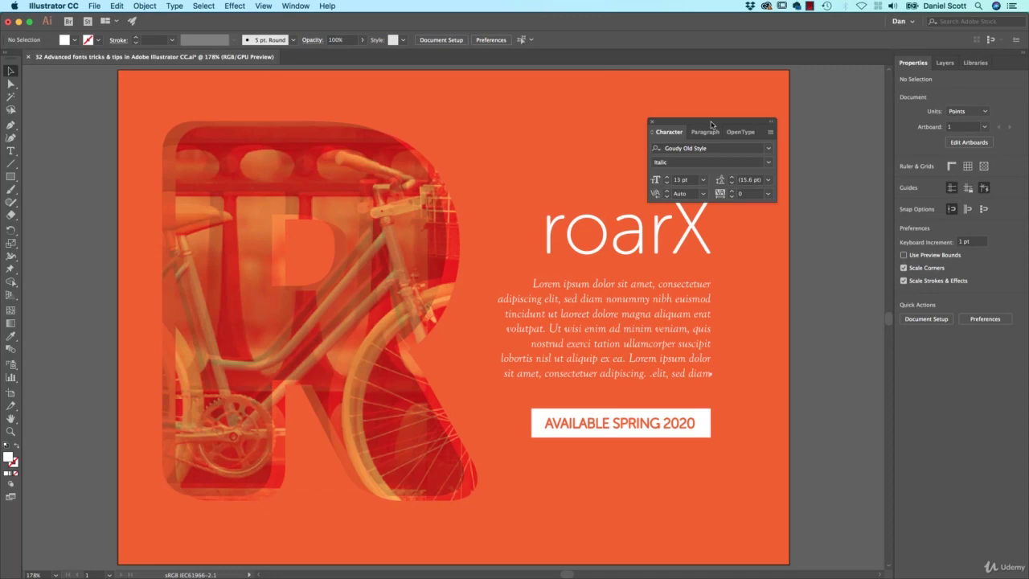
drag(715, 126, 815, 112)
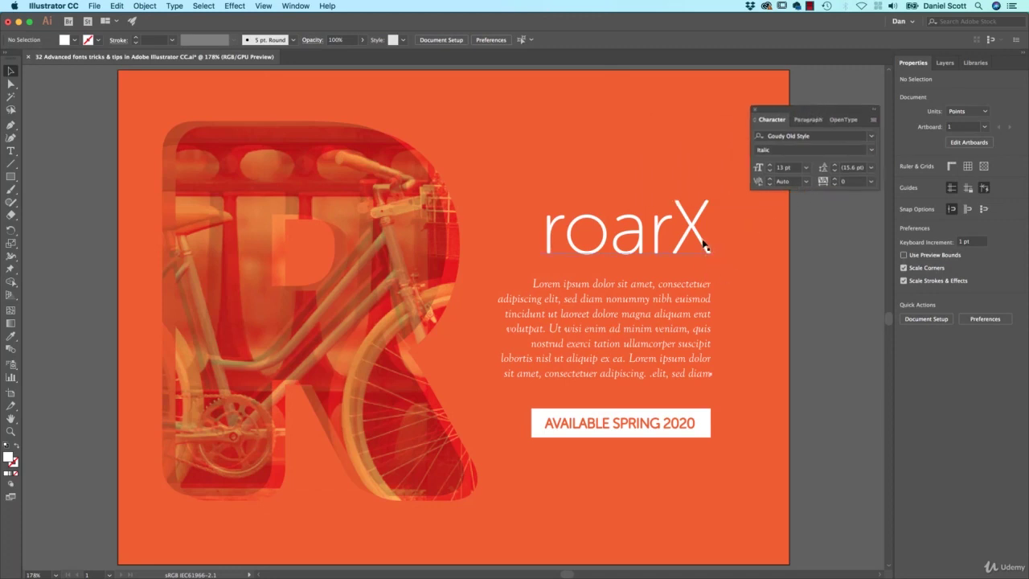
Filter the roarX headline's font list to Slab Serif, then Handwritten, then back to All Classes.
click(646, 236)
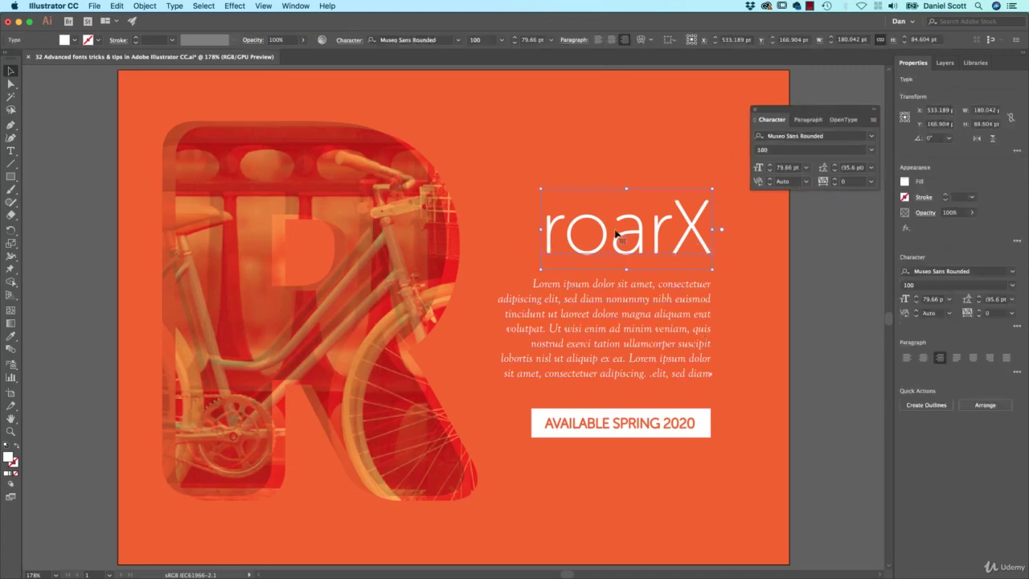
scroll(619, 237, right, 5)
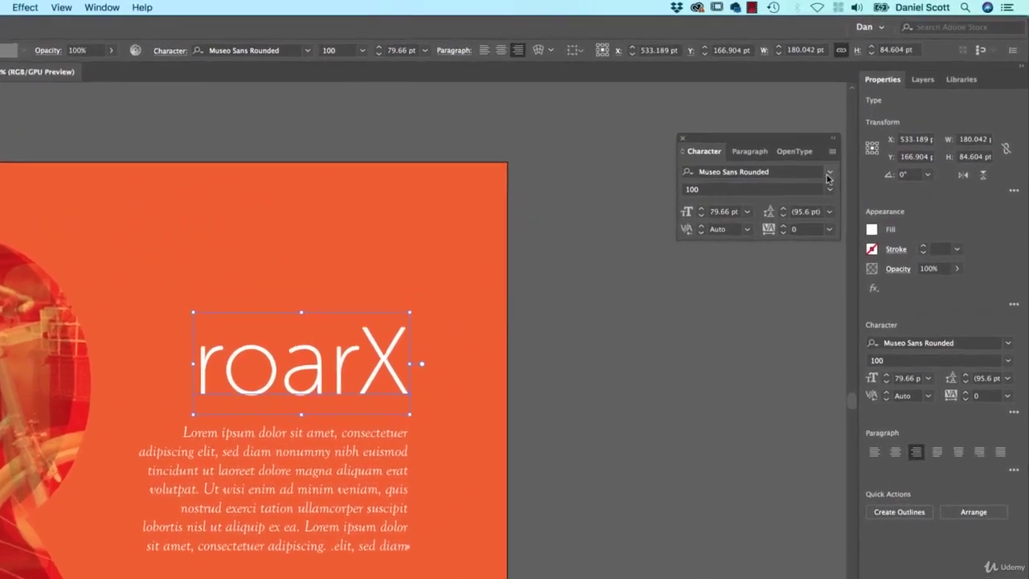
click(871, 136)
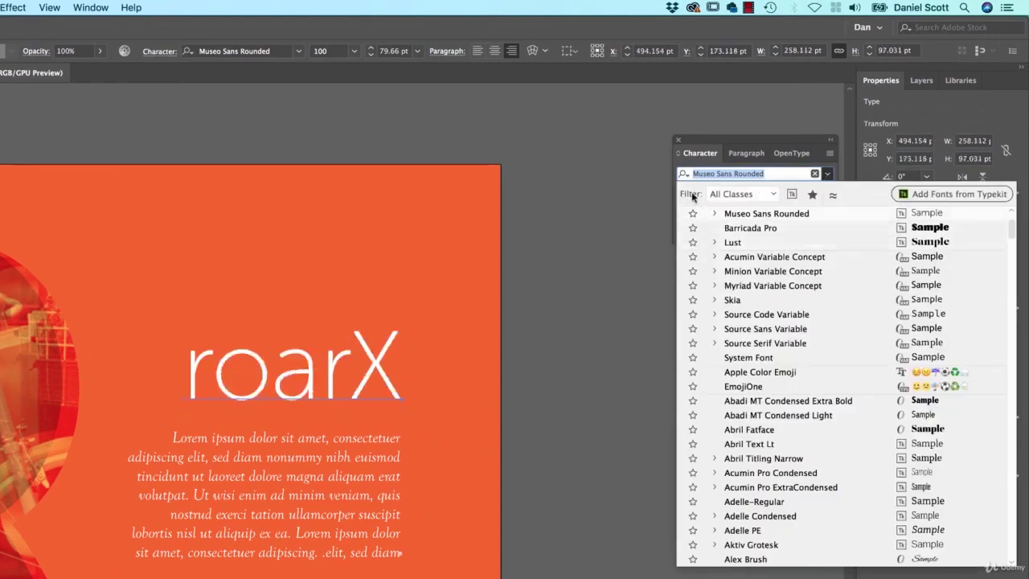
click(746, 193)
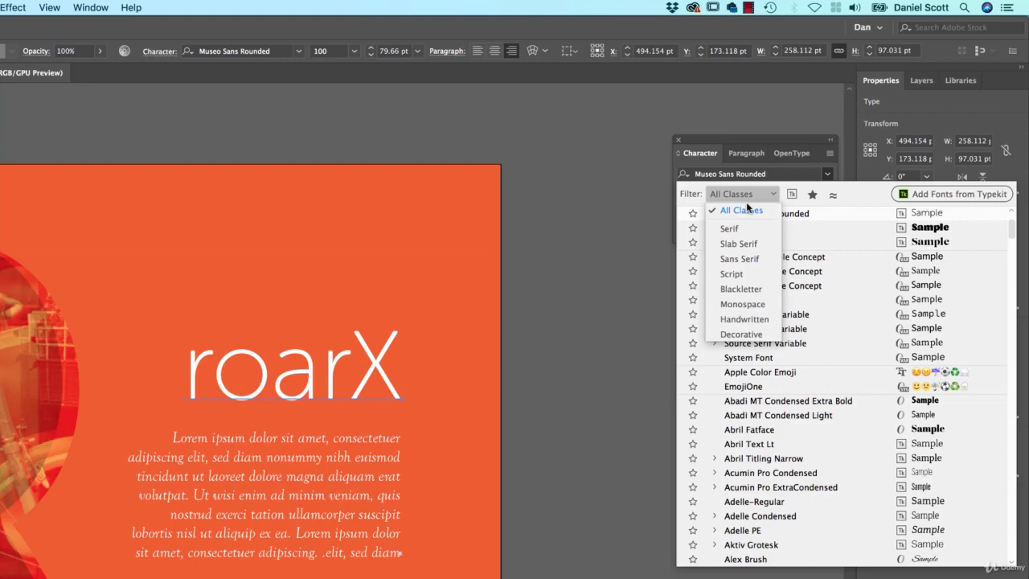
click(748, 243)
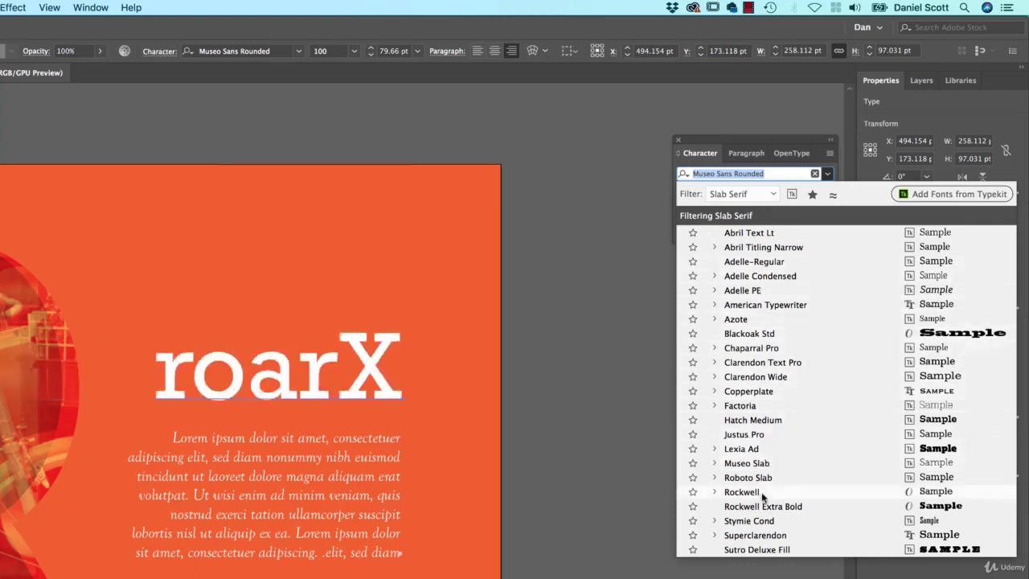
click(742, 194)
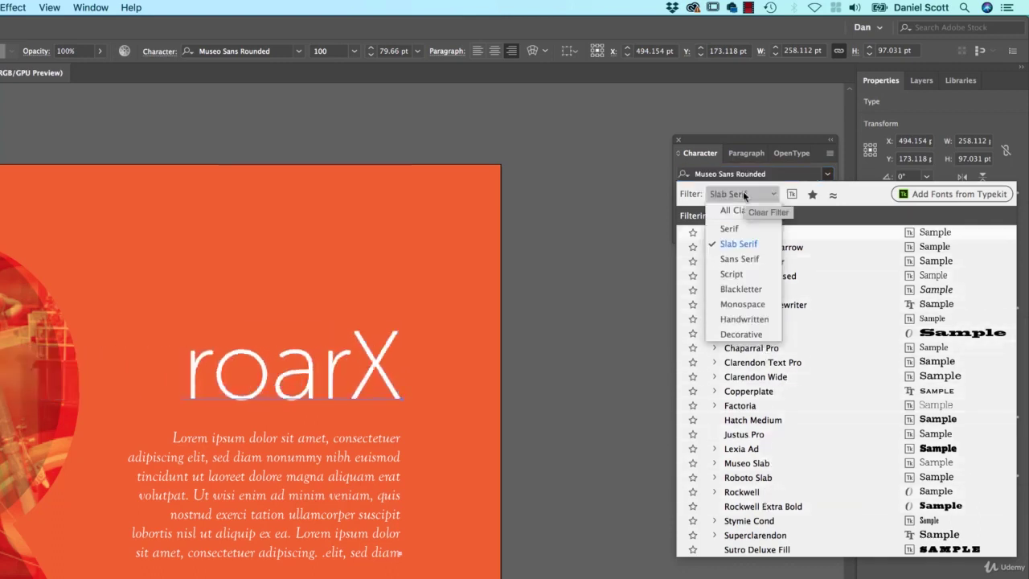
click(744, 319)
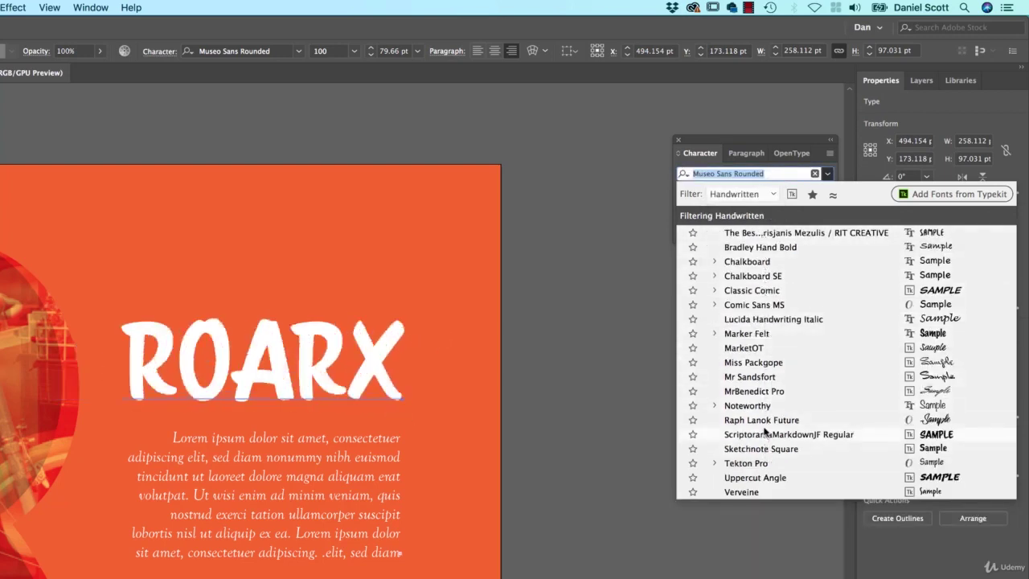
click(758, 193)
click(741, 210)
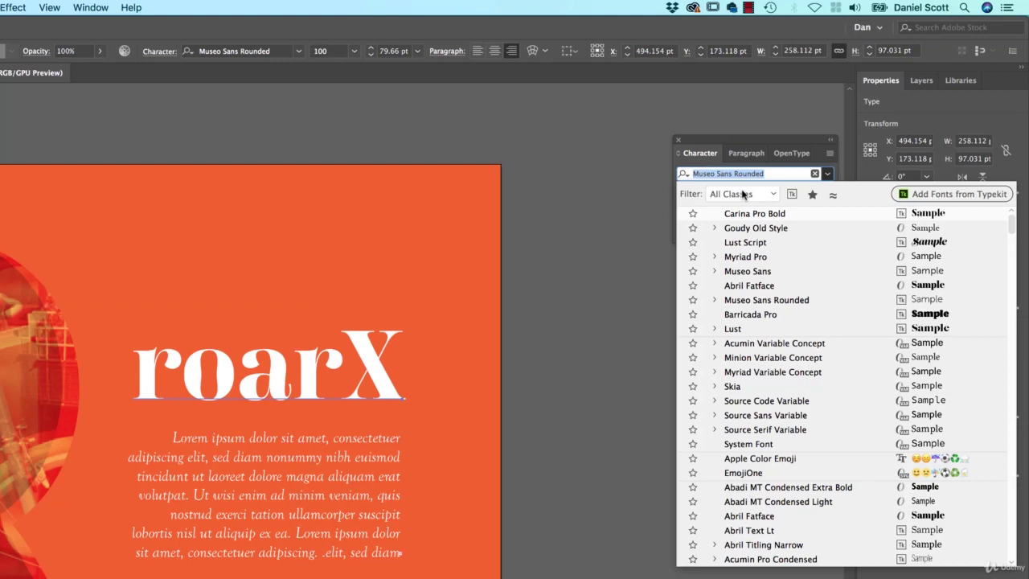
Mark Museo Sans and Lust as favourite fonts.
click(693, 272)
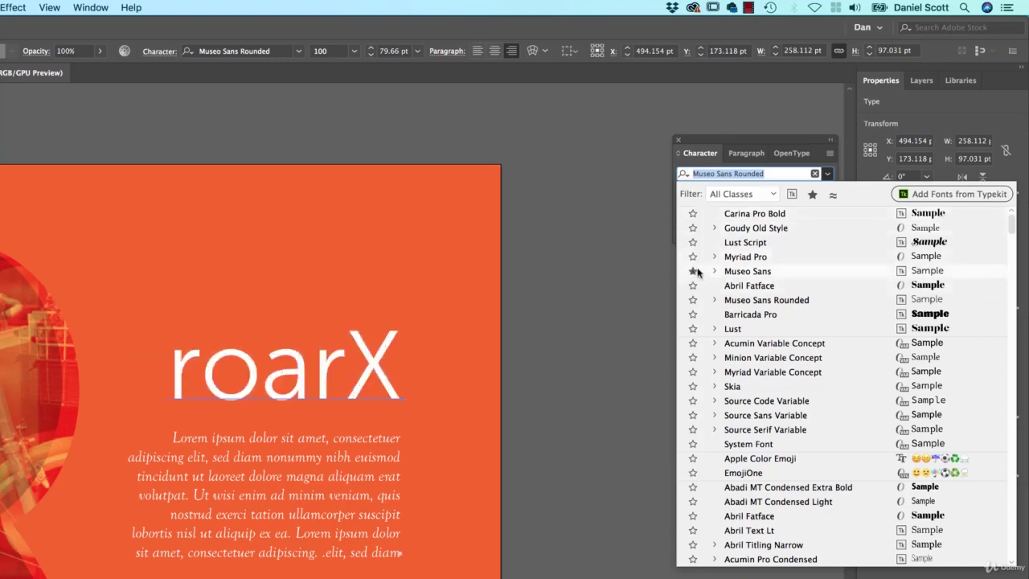
click(692, 330)
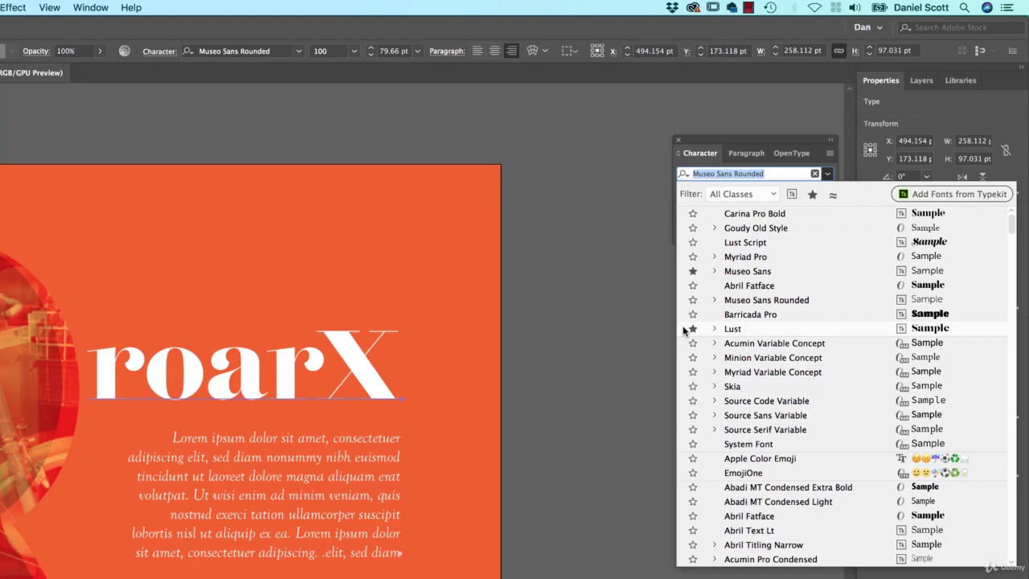
click(789, 172)
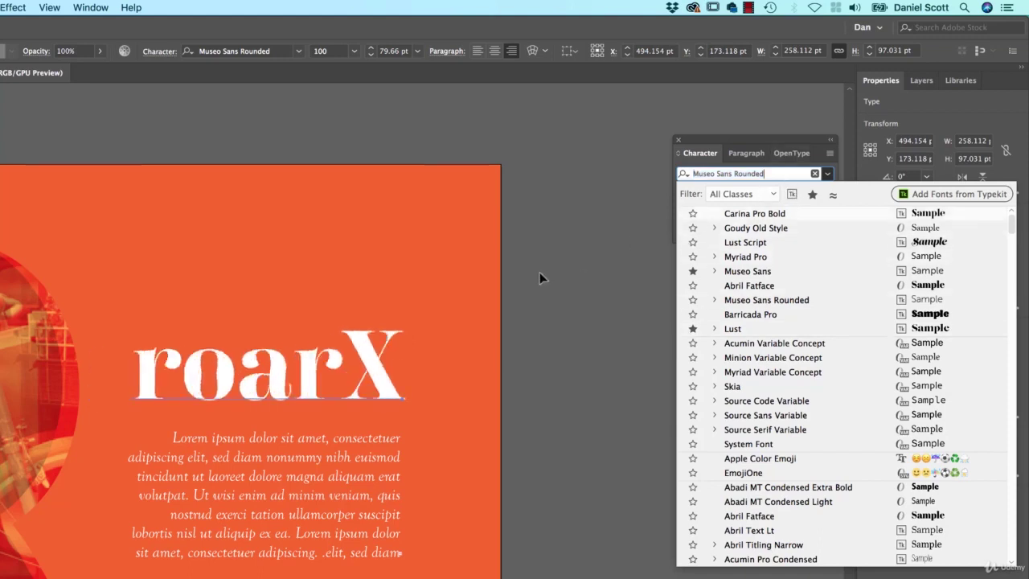
click(406, 356)
Toggle the Show Favorites filter on and off for the roarX headline, leaving its font unchanged.
click(374, 347)
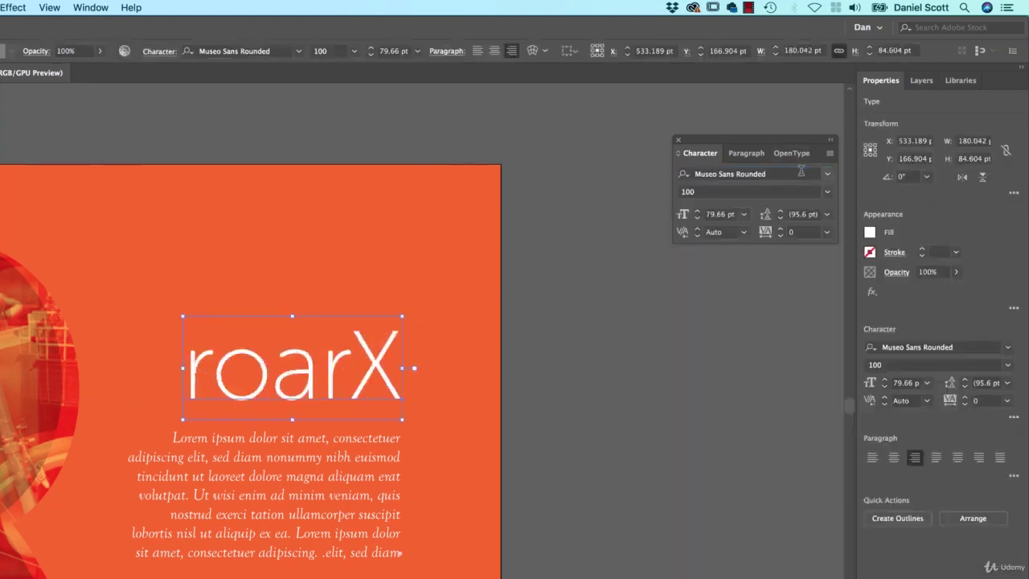
click(825, 176)
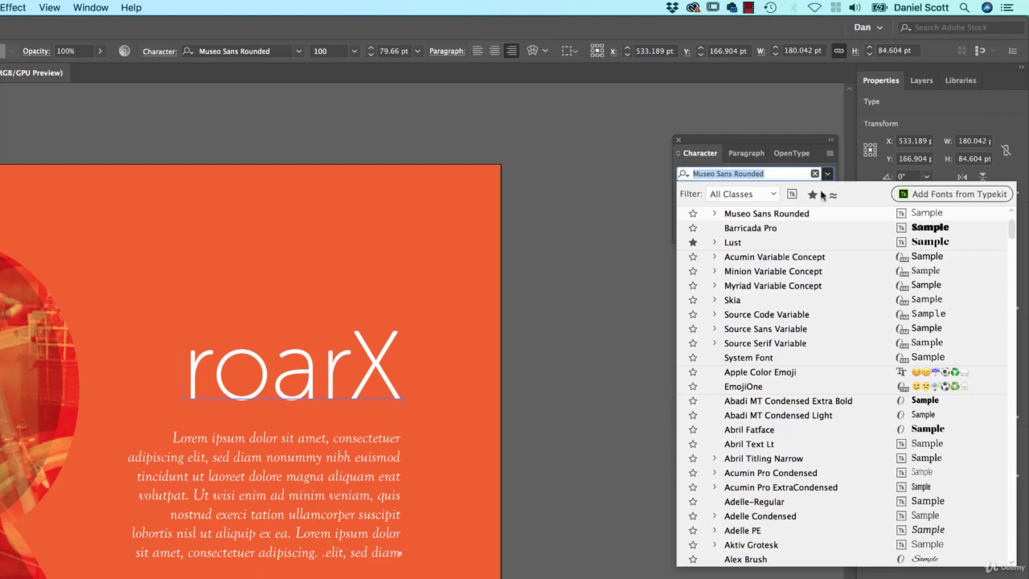
click(813, 195)
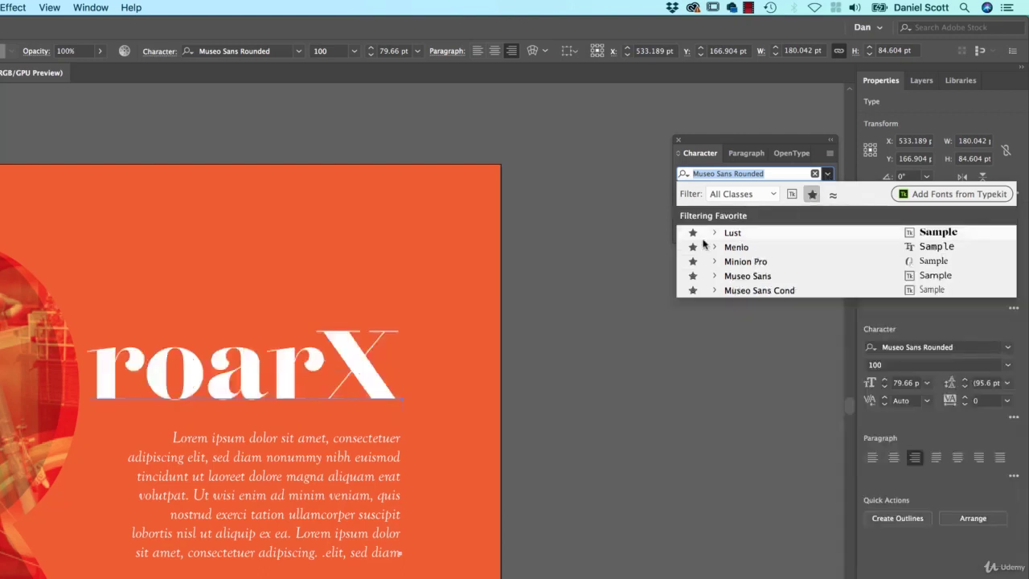
click(811, 194)
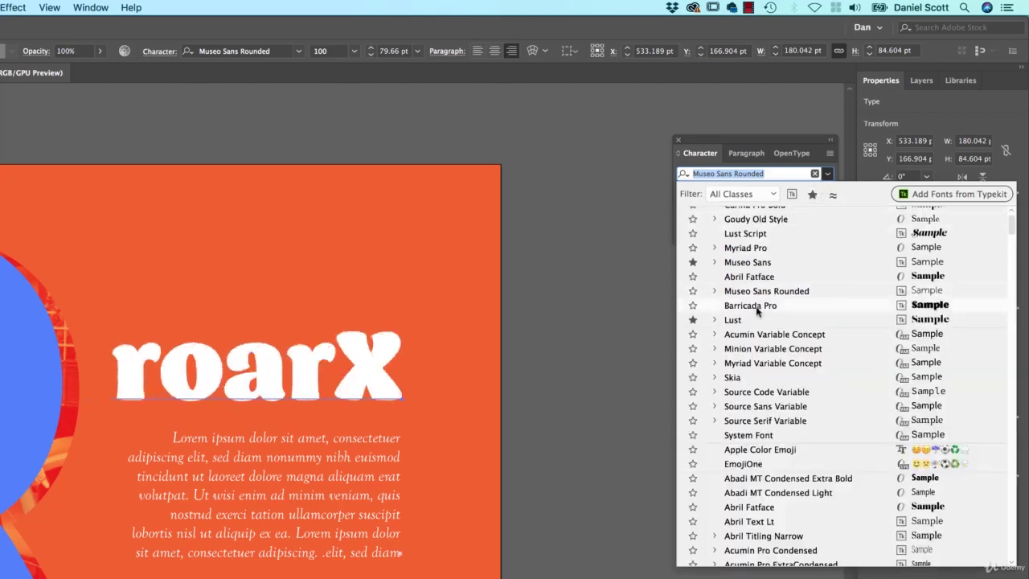
scroll(762, 316, down, 20)
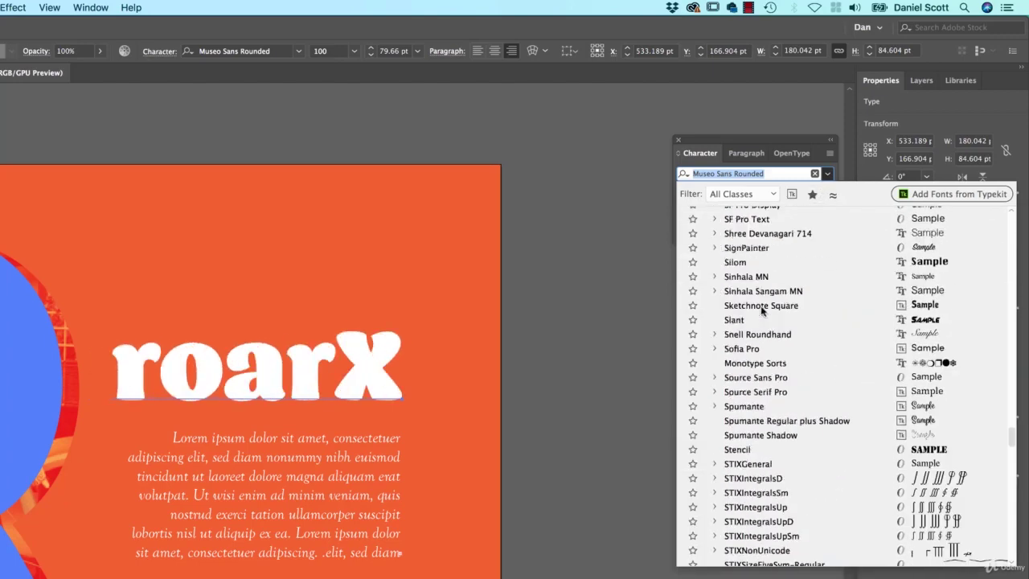
scroll(763, 312, up, 15)
scroll(763, 312, up, 10)
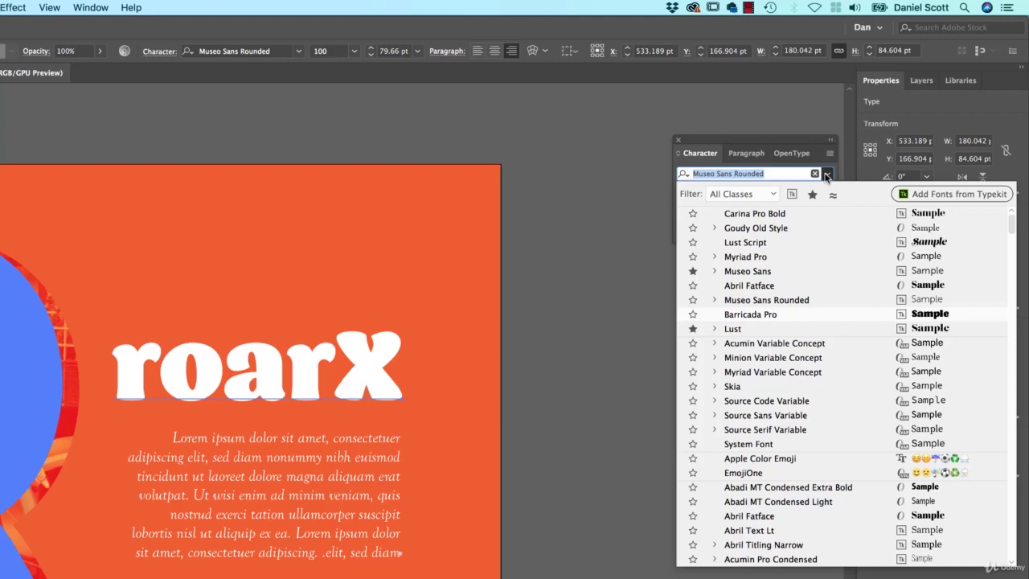
click(827, 174)
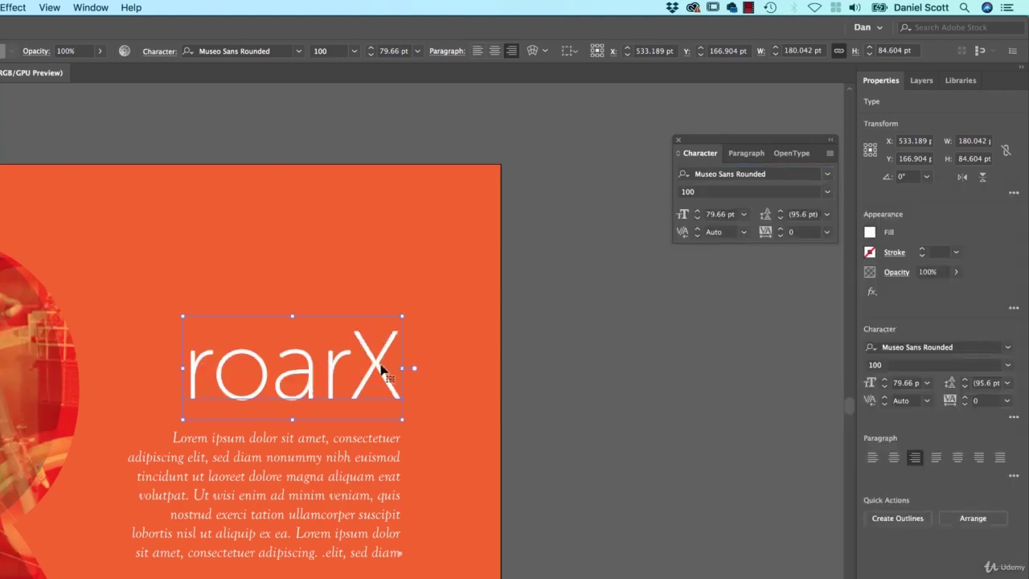
Alt-drag a copy of roarX near the artboard top and set it in Lust Script.
drag(380, 368, 331, 218)
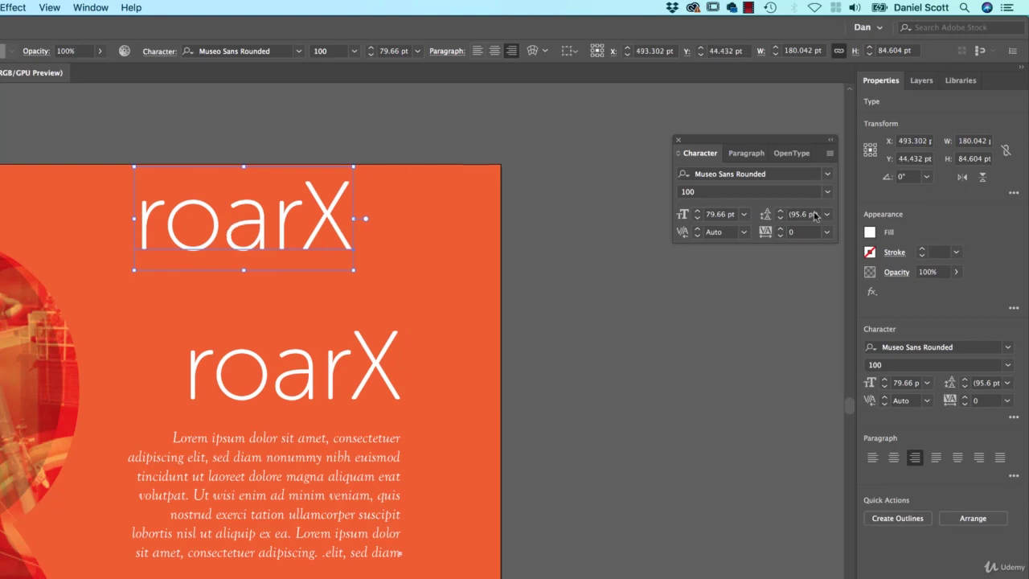
click(770, 175)
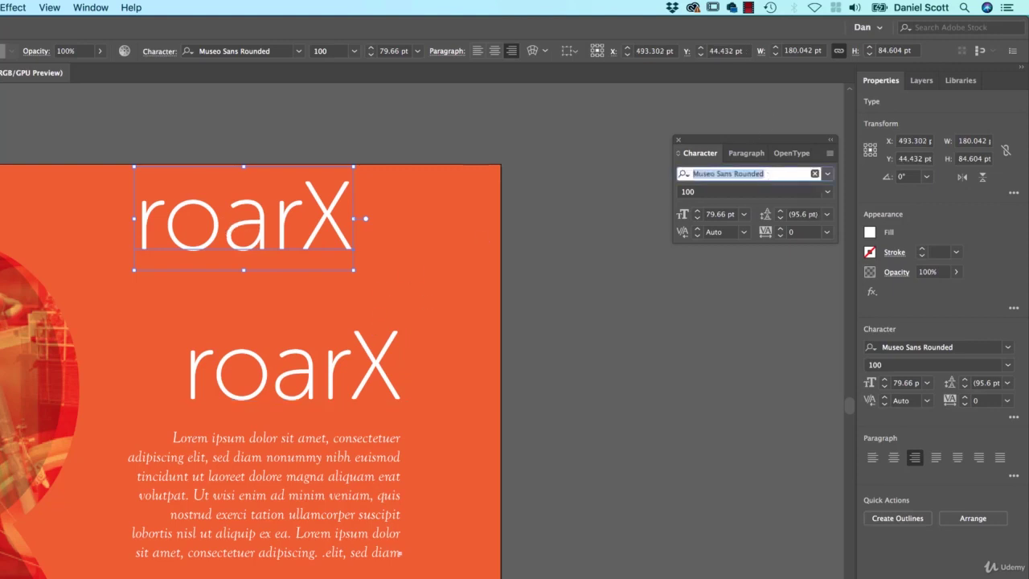
text(lust)
click(758, 300)
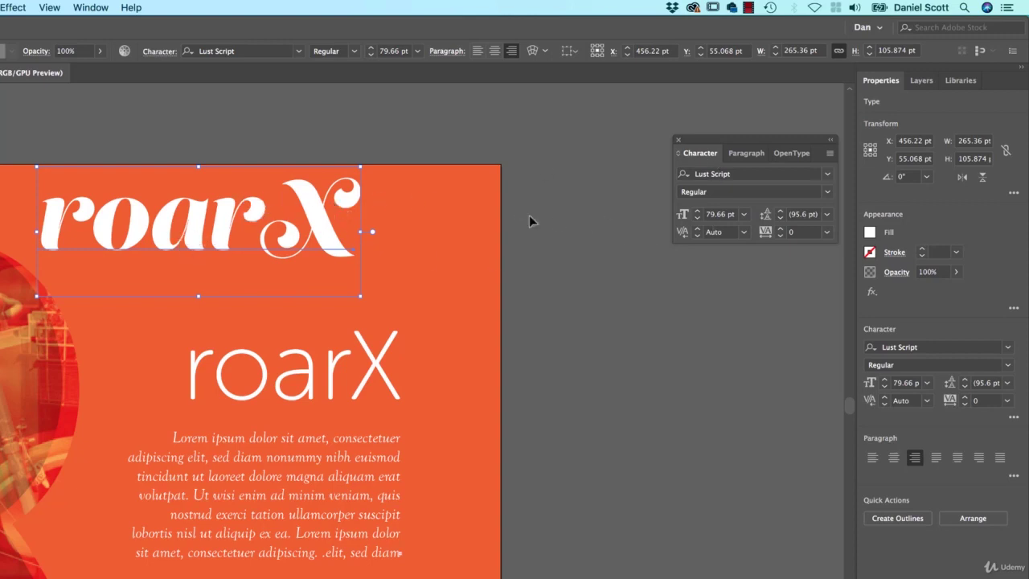
Try the Apply Similar filter on Lust Script, then select the lower roarX.
click(827, 175)
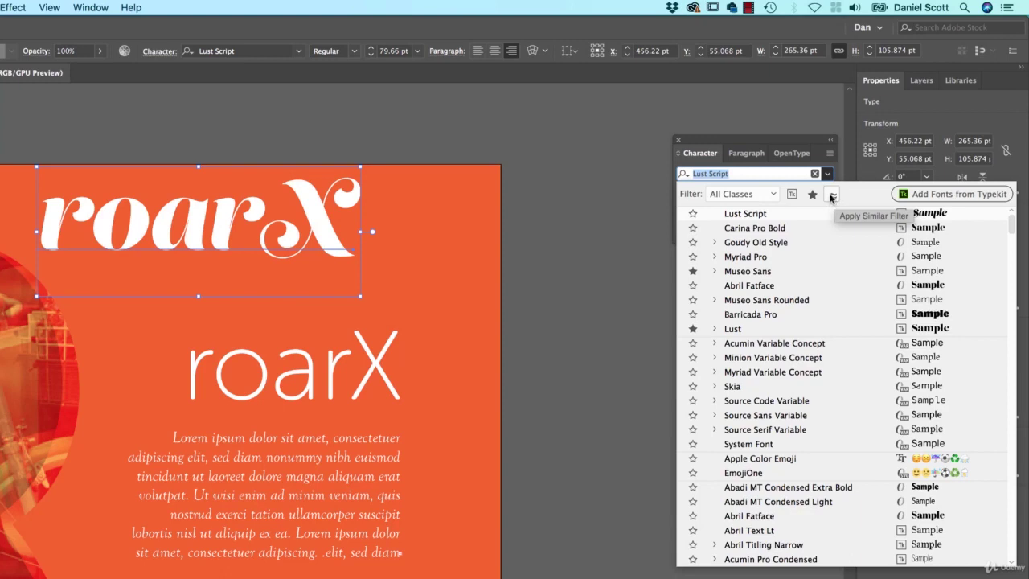
click(832, 195)
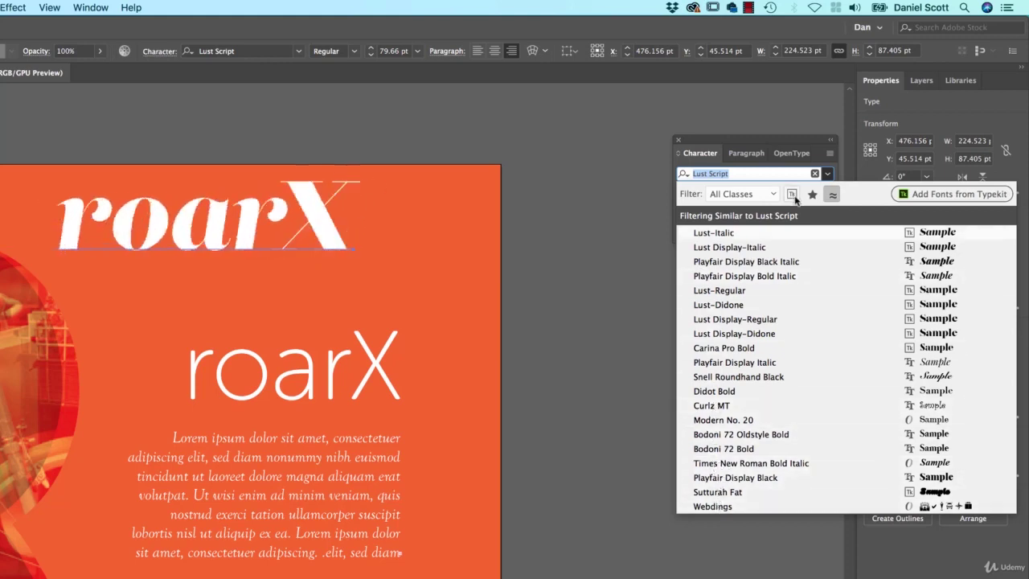
click(374, 377)
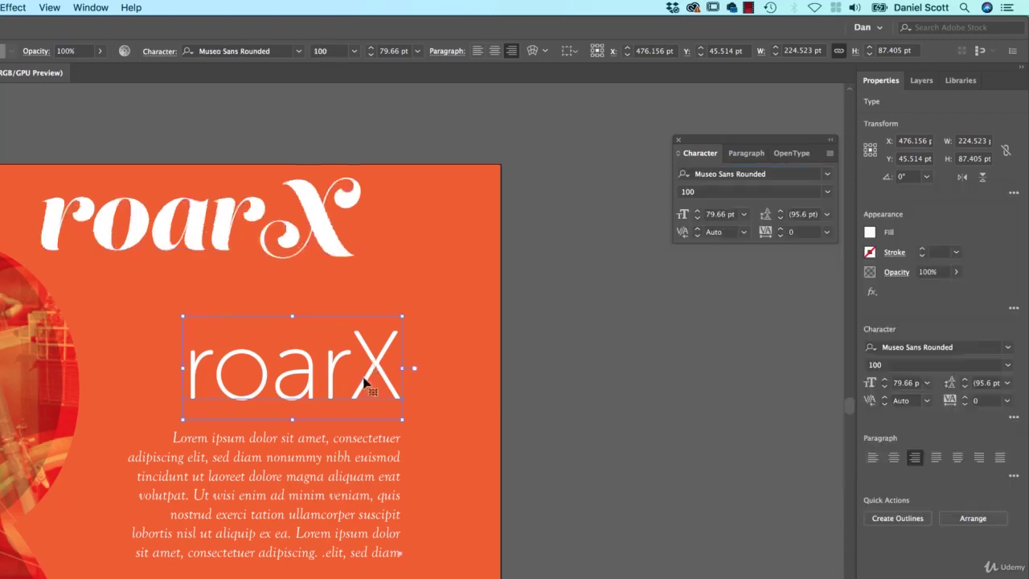
List fonts similar to the lower roarX headline's font, then deselect.
click(827, 173)
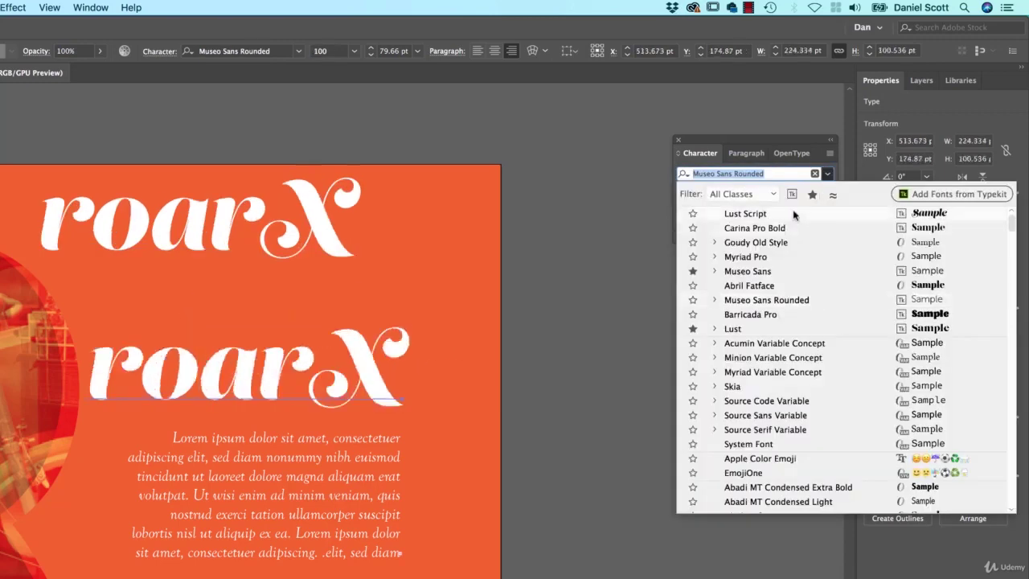
click(832, 195)
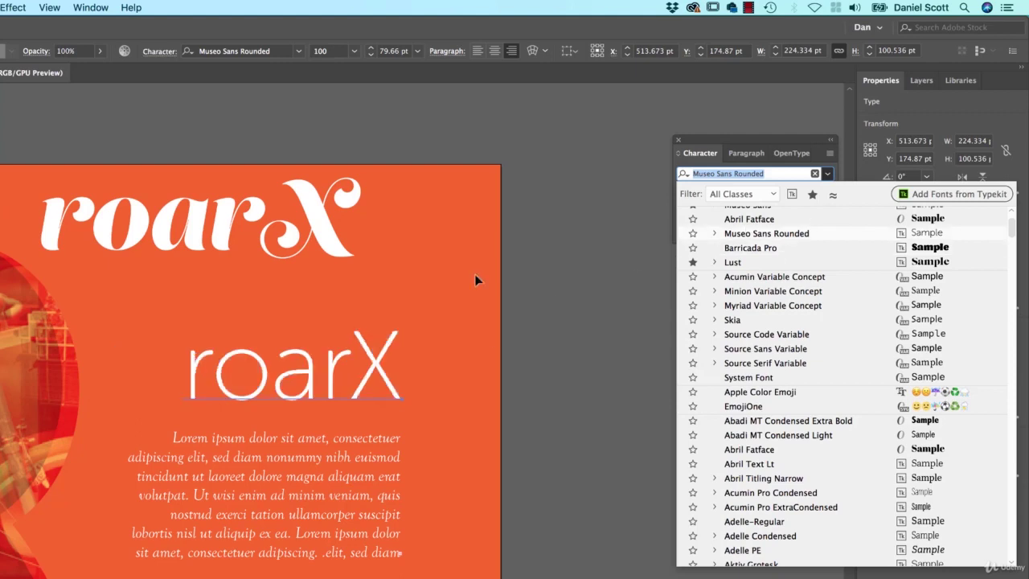
click(474, 279)
Launch Add Fonts from Typekit for the lower roarX headline.
click(367, 363)
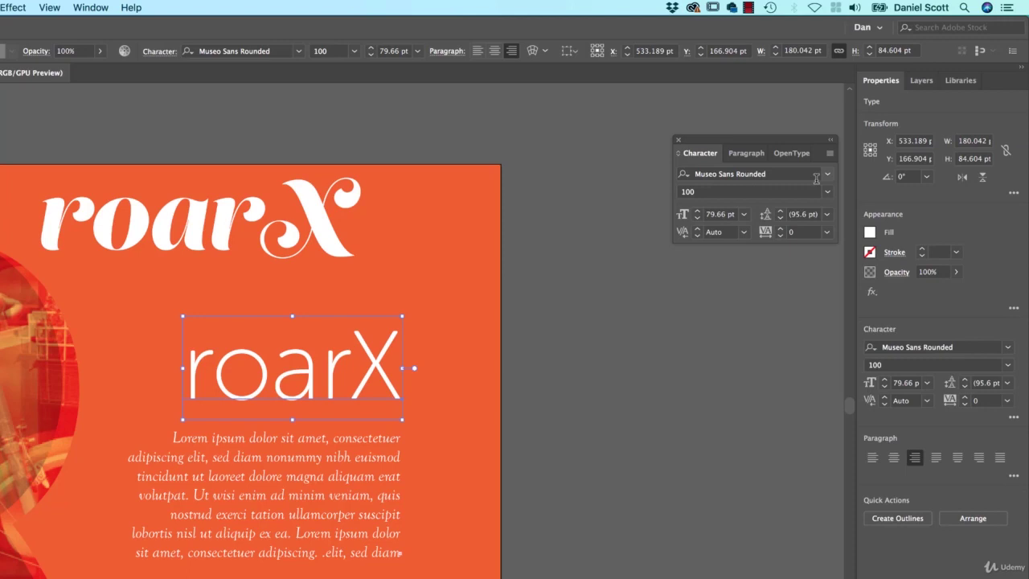
click(825, 177)
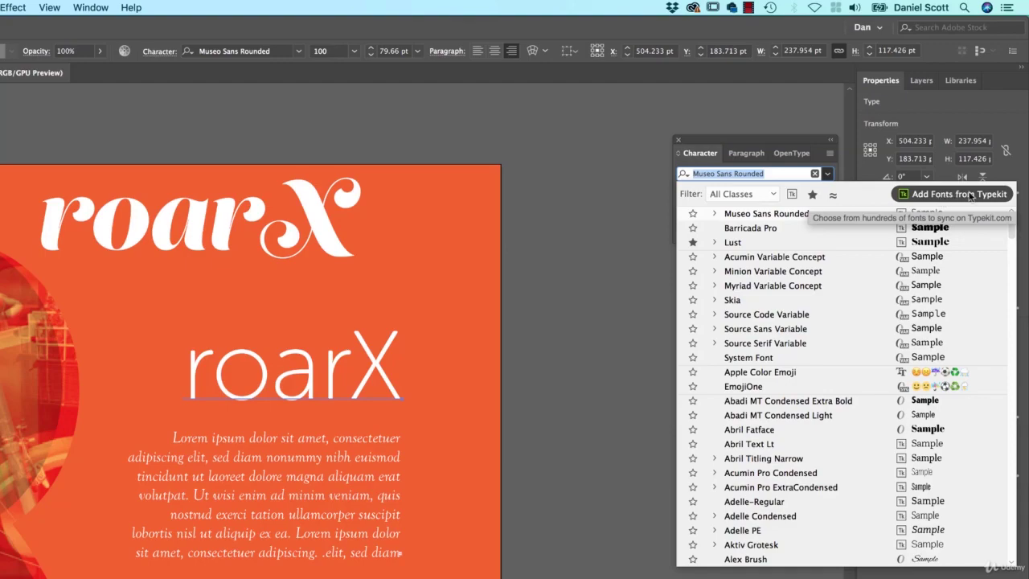
click(970, 197)
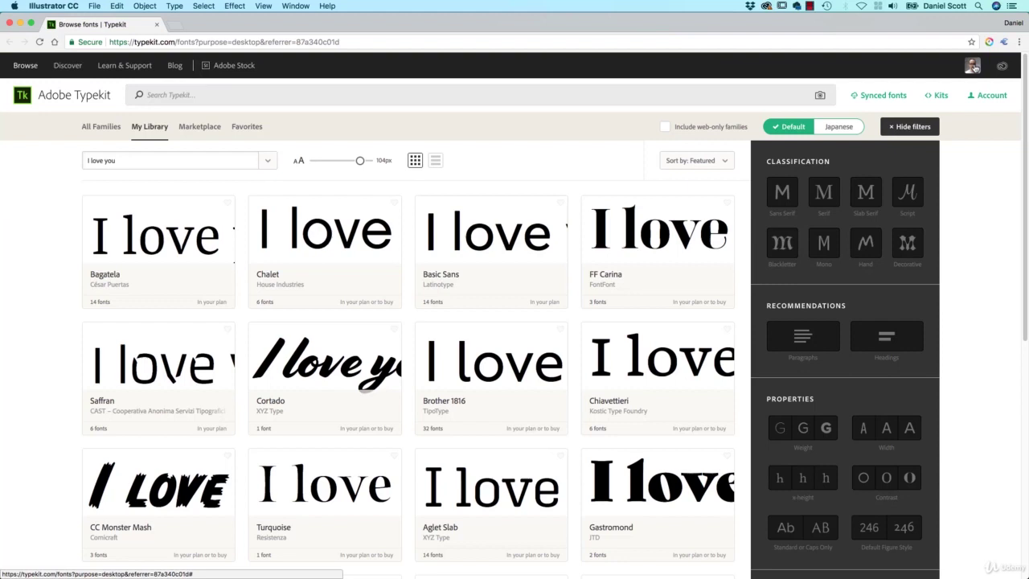
Replace the Typekit preview sample text with a first name and show only Script fonts.
click(162, 168)
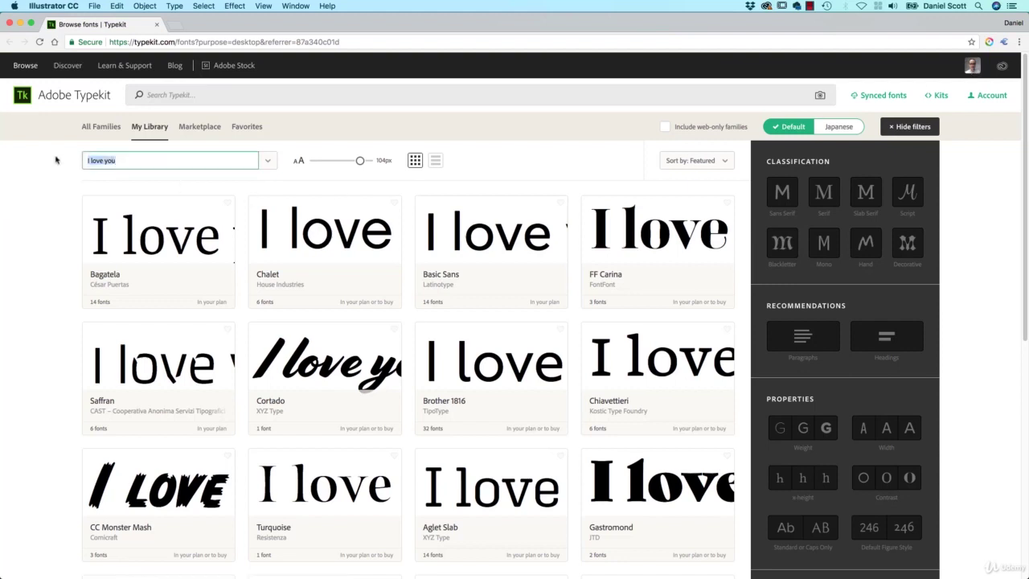
text(Daniel)
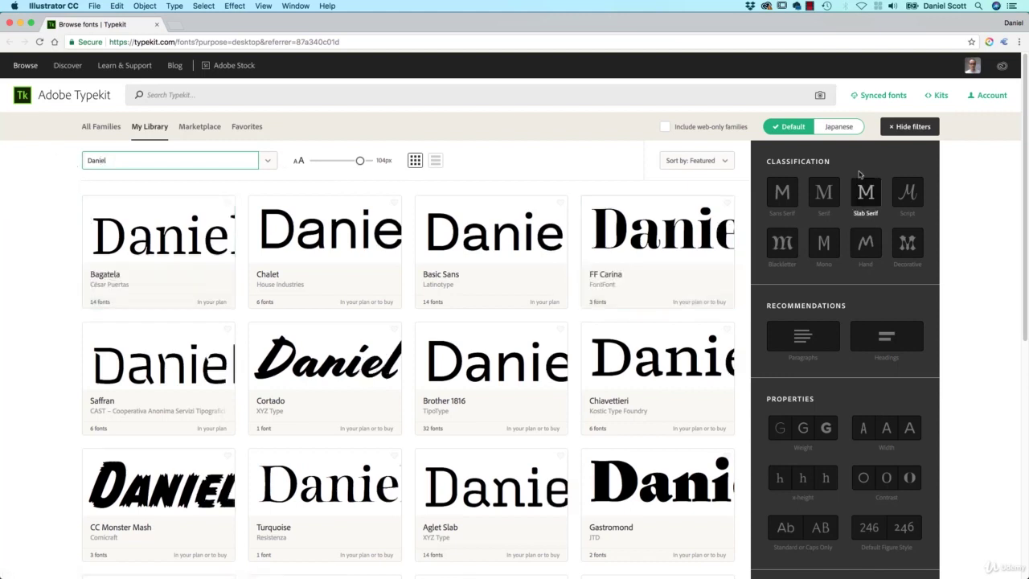
click(909, 199)
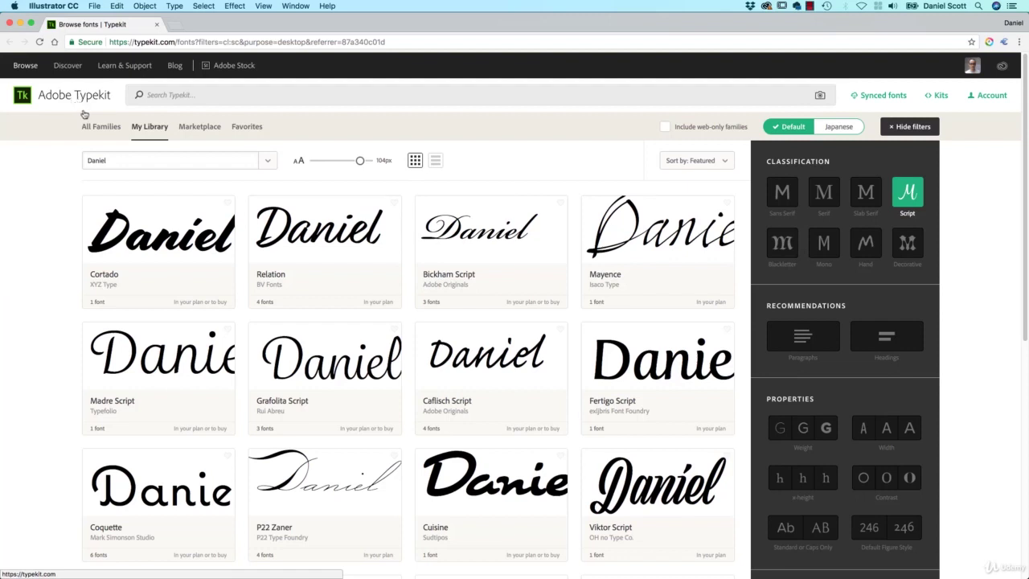
Sync all Cortado fonts to the computer and return to Illustrator.
click(136, 257)
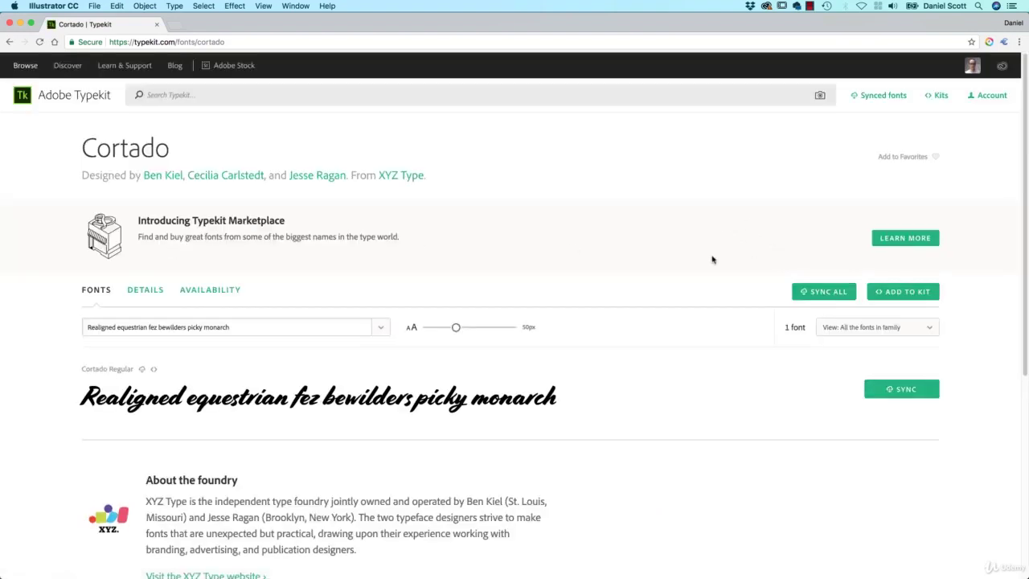
click(824, 292)
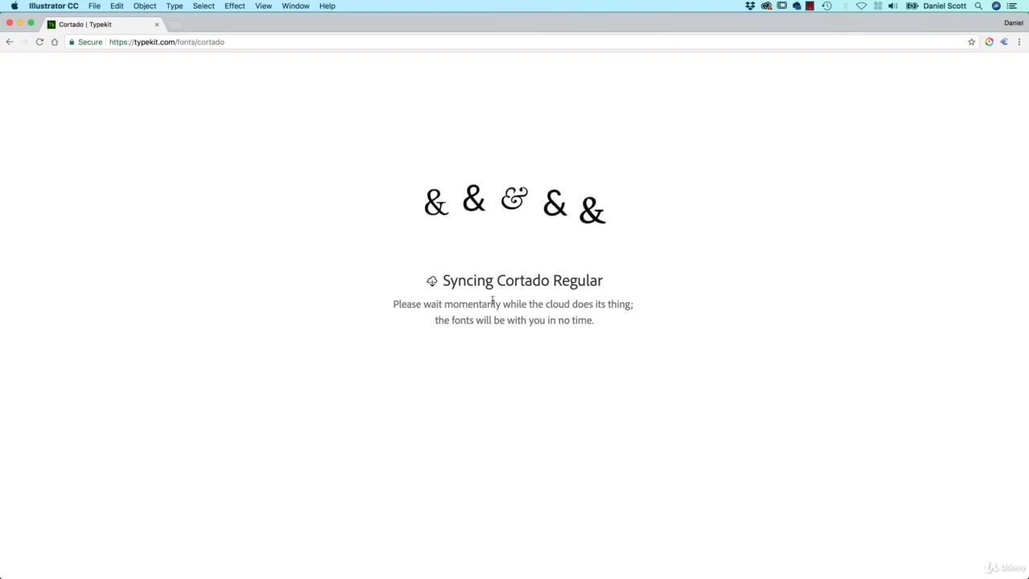
key(super+Tab)
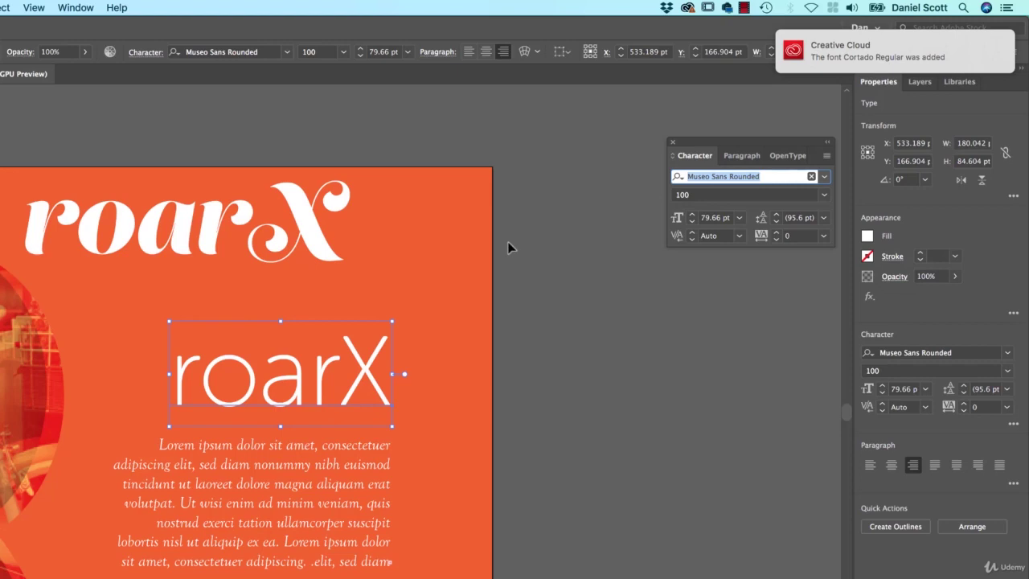
Set the selected roarX headline in Cortado by typing 'cor' in the font field.
text(cor)
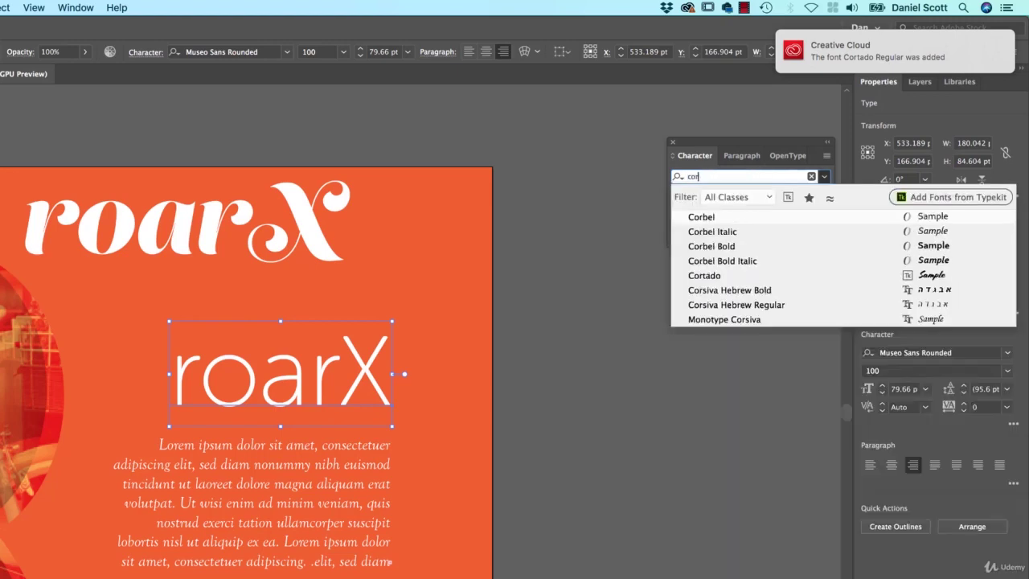
key(Down)
key(Down)
key(Down)
key(Down)
key(Return)
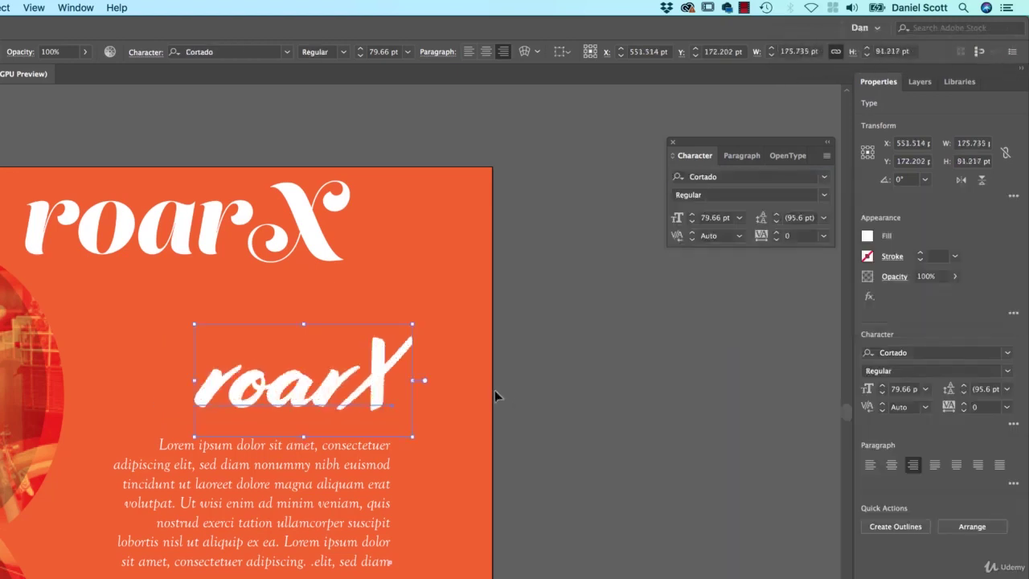
Apply and then clear the Typekit-only filter in the font list.
click(823, 177)
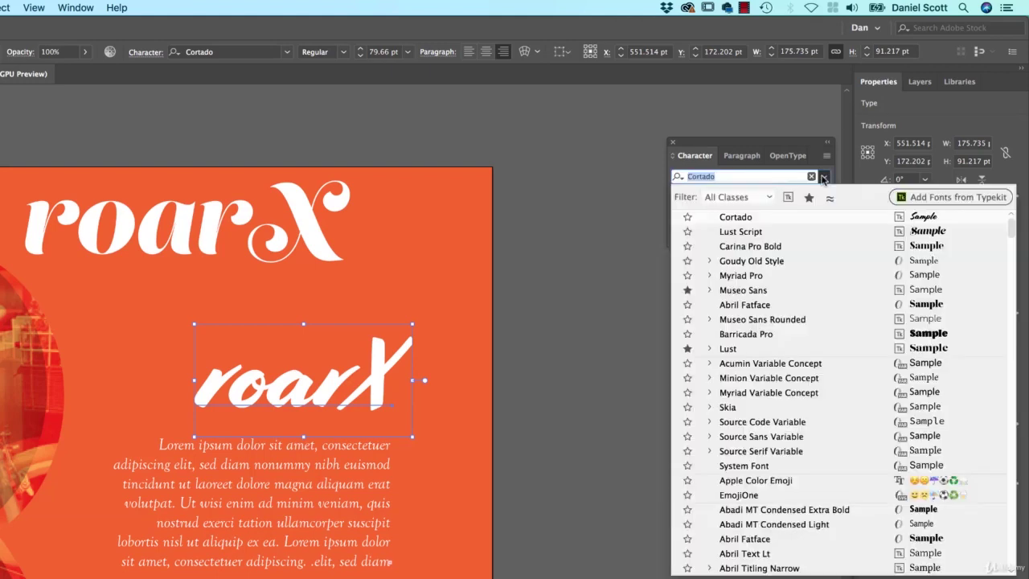
click(788, 198)
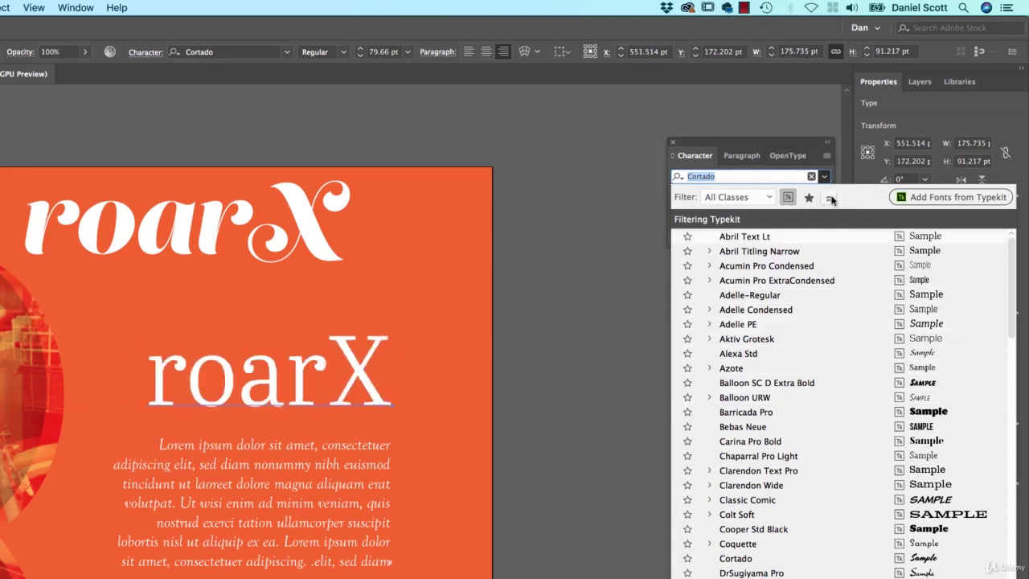
click(787, 200)
key(Return)
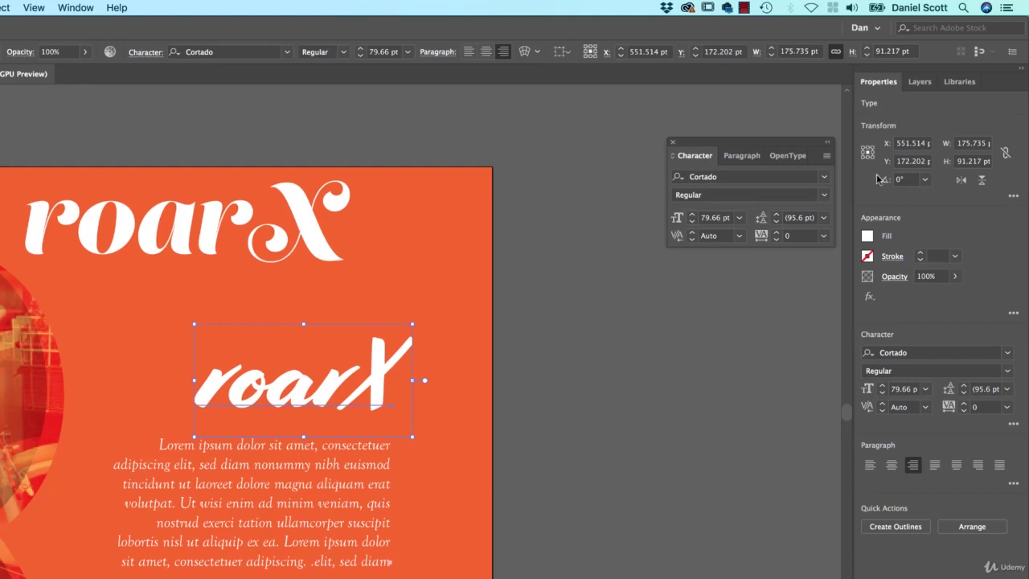
click(826, 178)
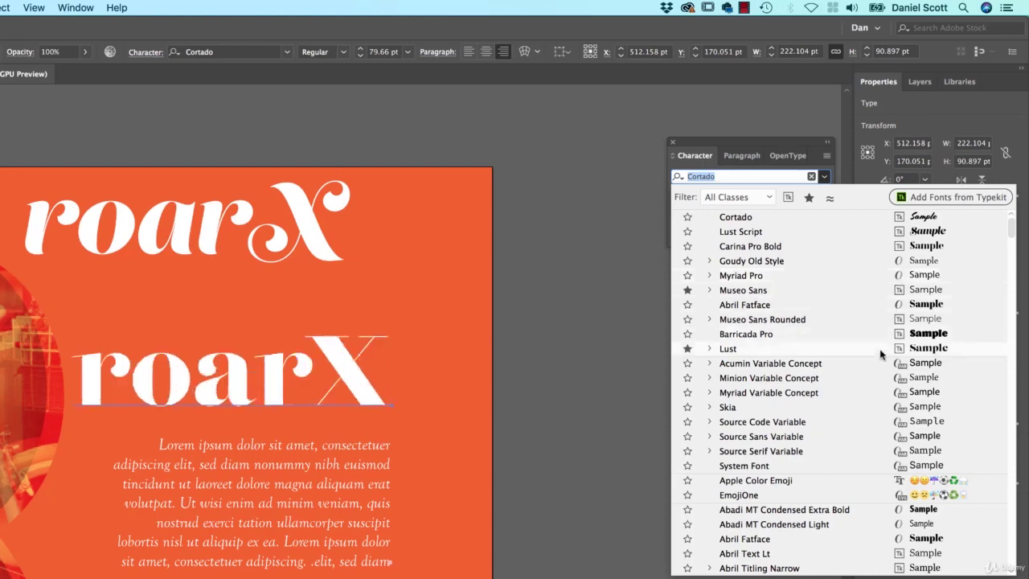
scroll(880, 358, down, 10)
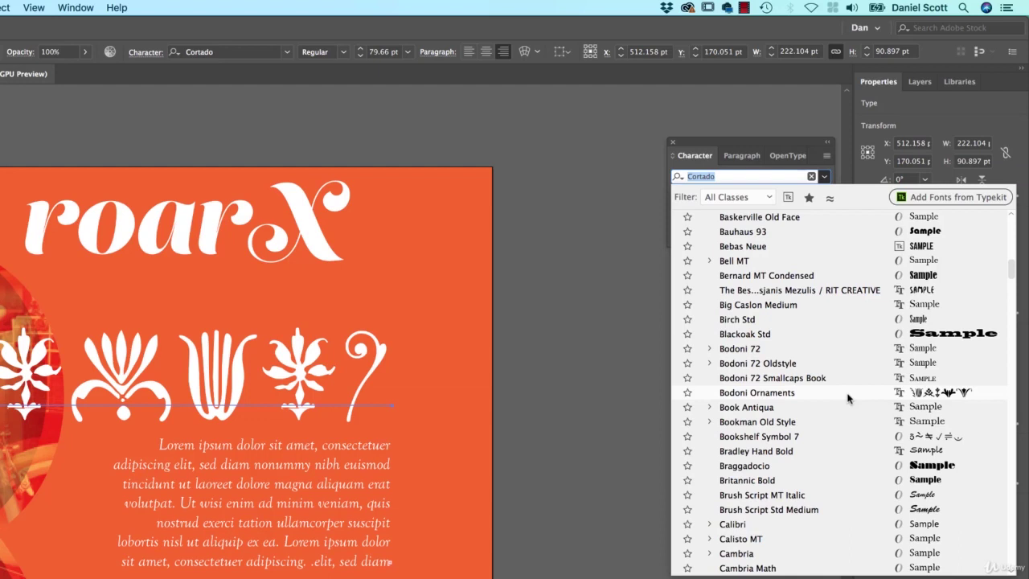
click(605, 400)
click(308, 246)
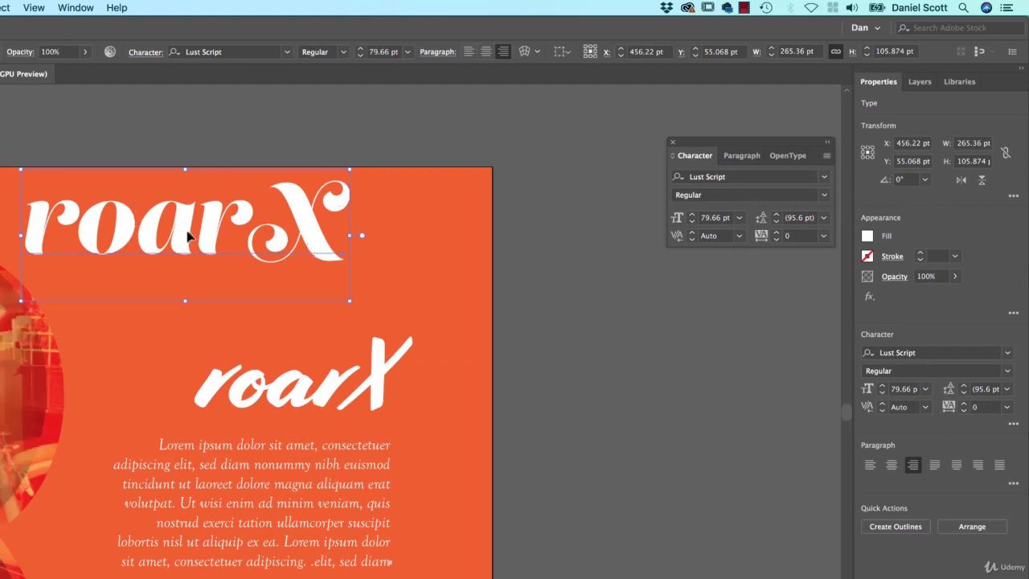
Move the Lust Script roarX onto the pasteboard and stack copies below with Alt-drag and Cmd+D.
drag(197, 239, 667, 279)
scroll(667, 279, right, 10)
drag(394, 269, 443, 221)
drag(542, 207, 545, 324)
key(super+d)
key(super+d)
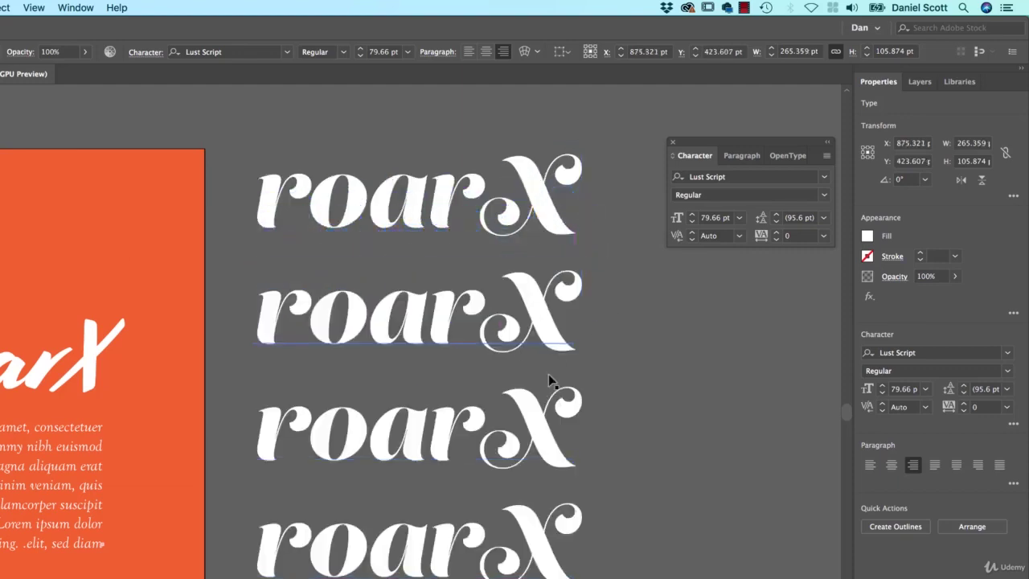
click(635, 321)
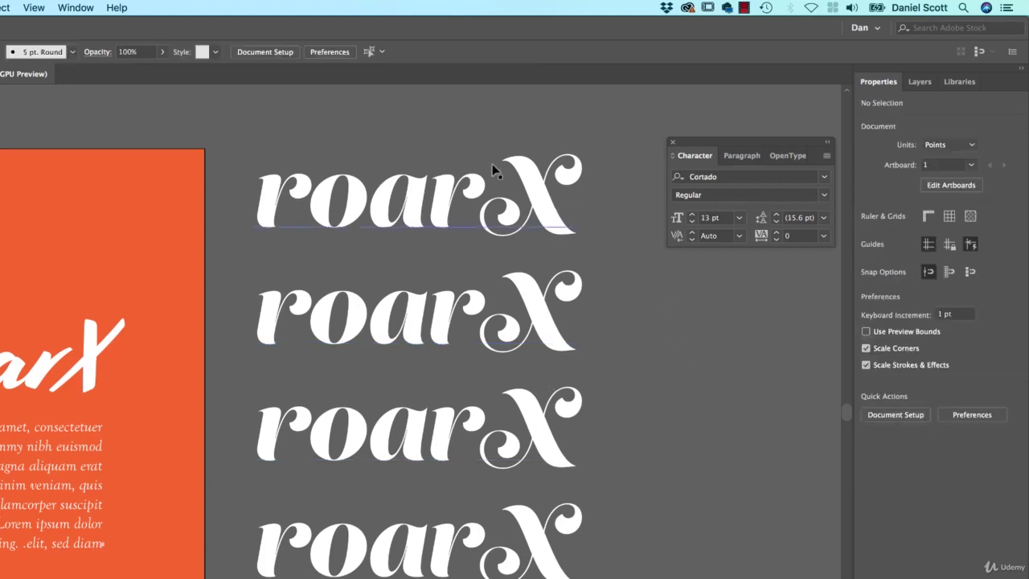
Select the top roarX copy and check its font list without changing fonts.
click(512, 193)
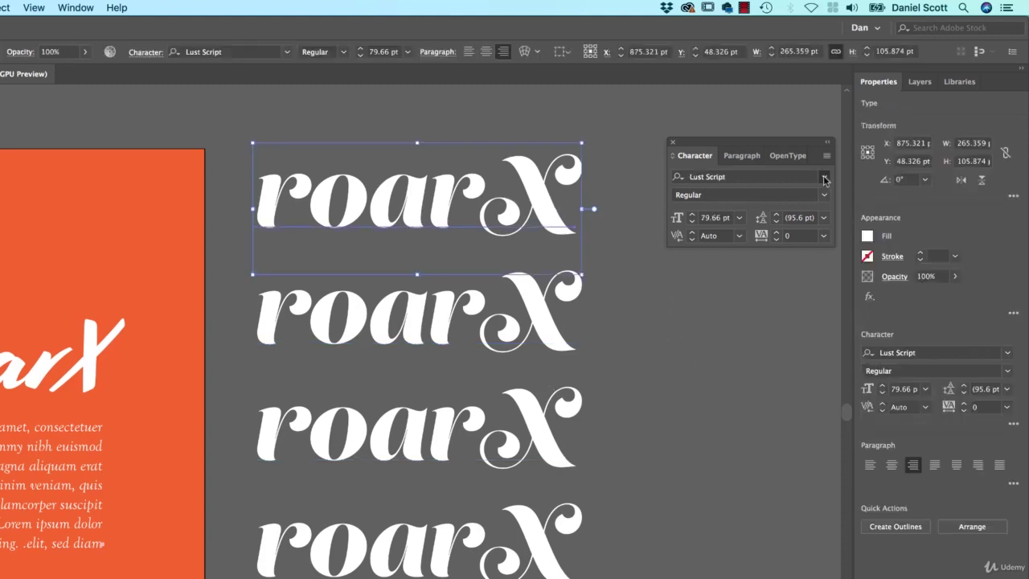
click(824, 178)
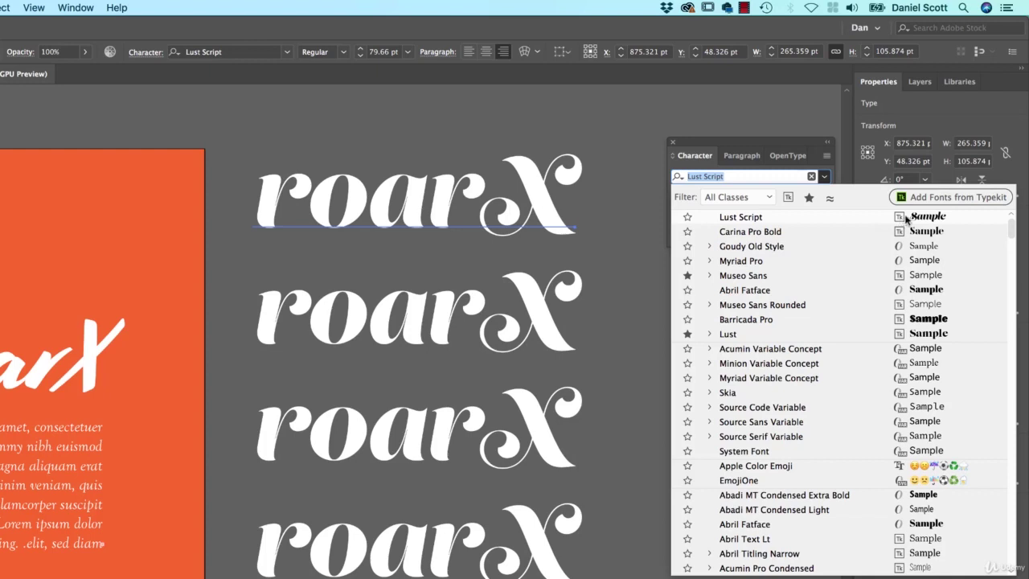
click(626, 176)
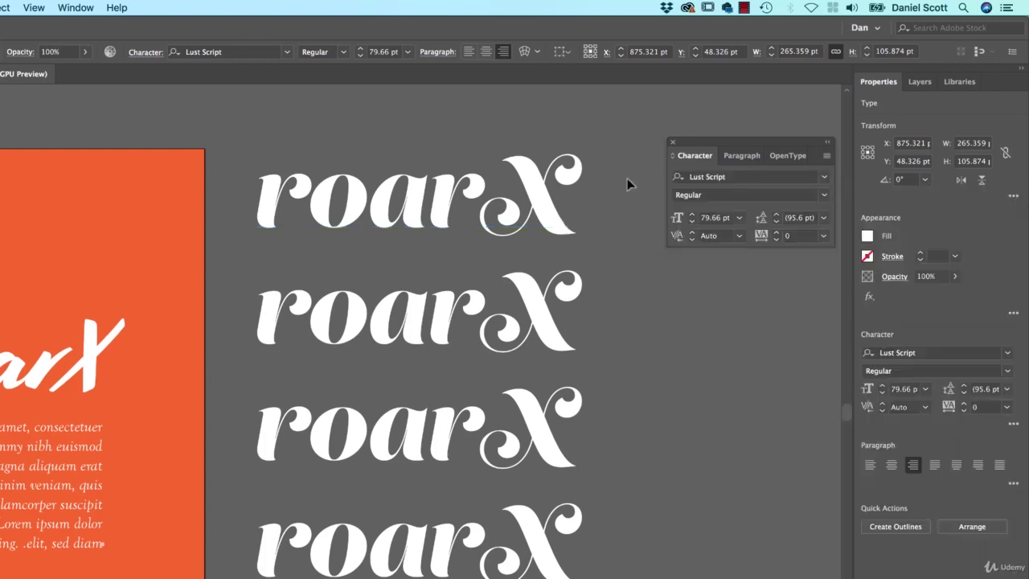
Replace the swash X in the top roarX with a plain alternate.
click(531, 214)
double_click(522, 211)
drag(522, 211, 594, 203)
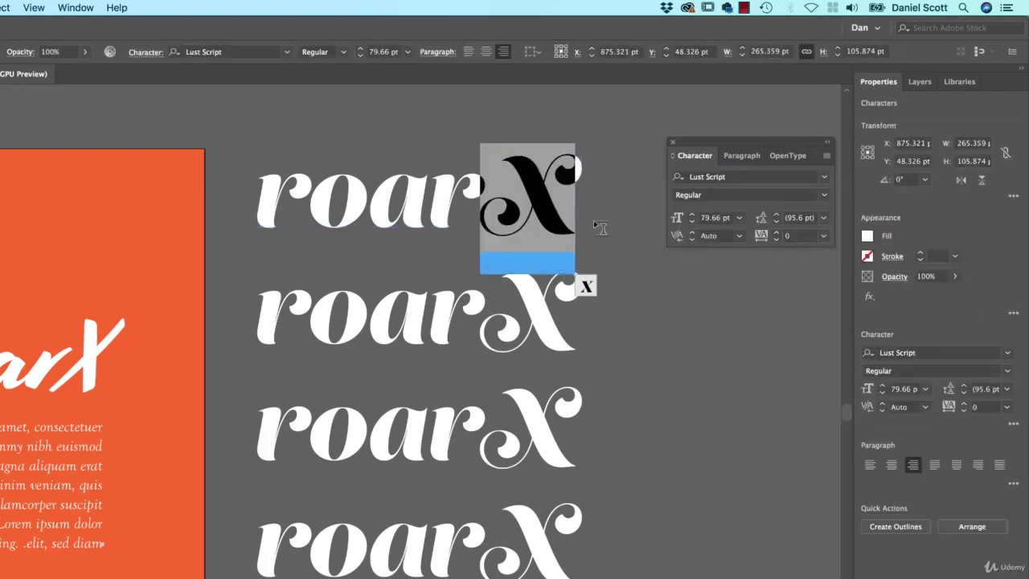
click(586, 287)
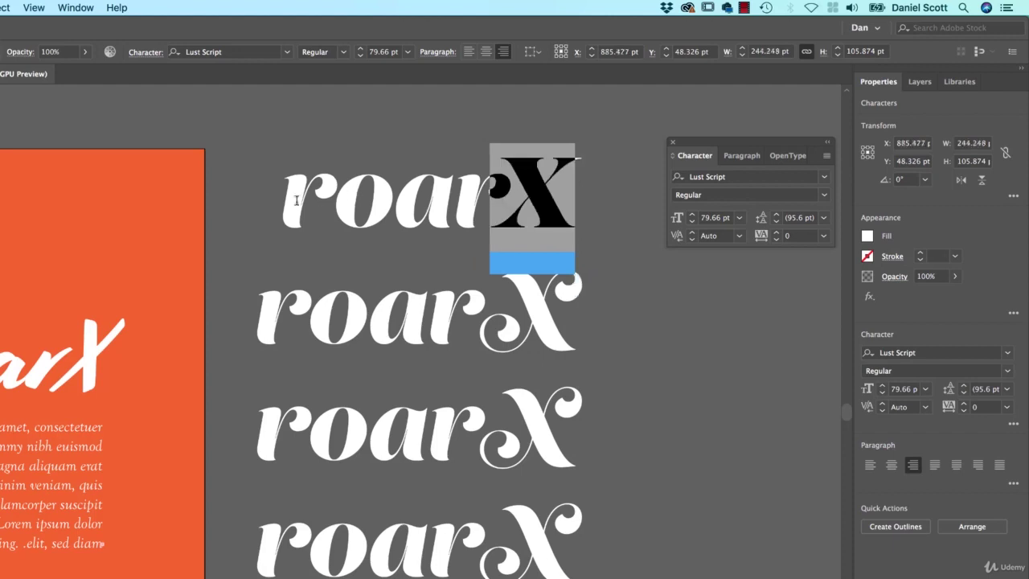
Give the top roarX's r its swash alternate, leave the o unchanged, then select the second copy.
drag(281, 201, 314, 211)
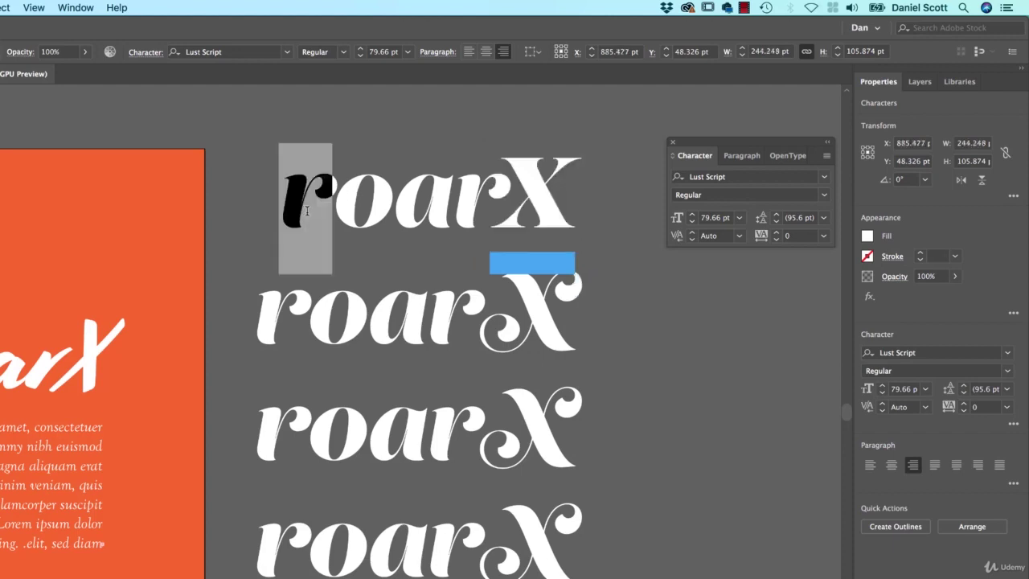
click(342, 287)
drag(335, 201, 392, 210)
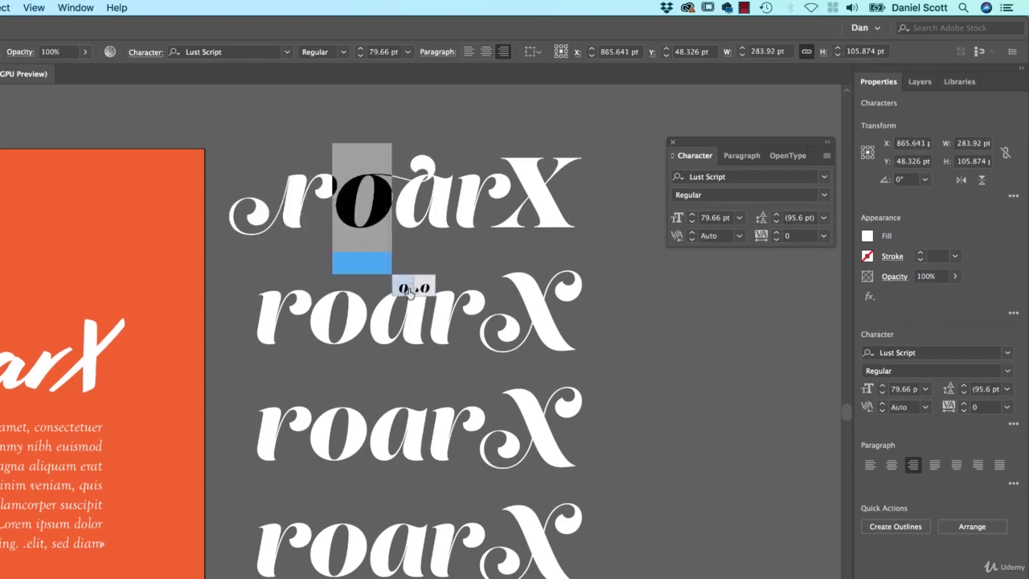
click(320, 145)
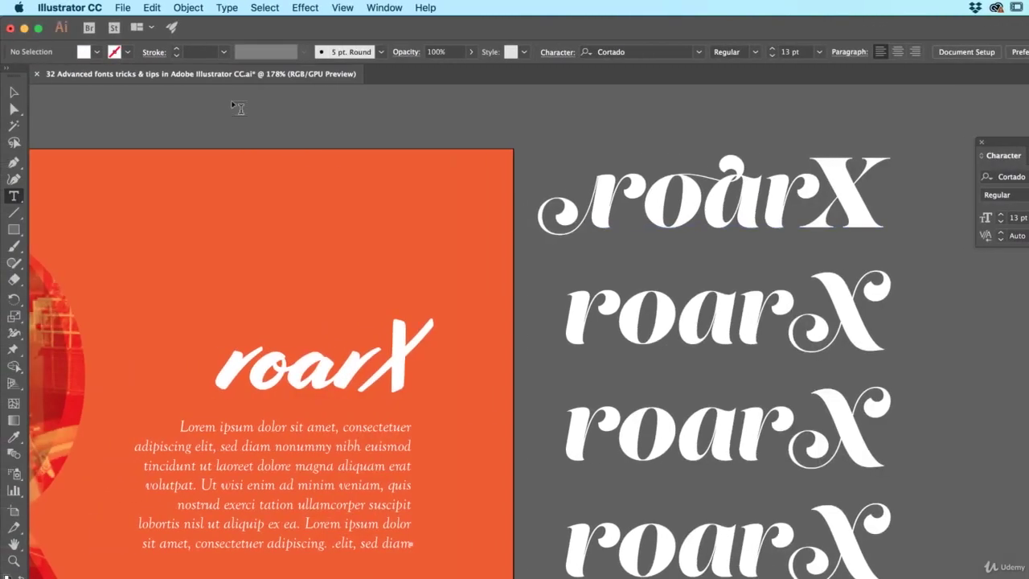
key(v)
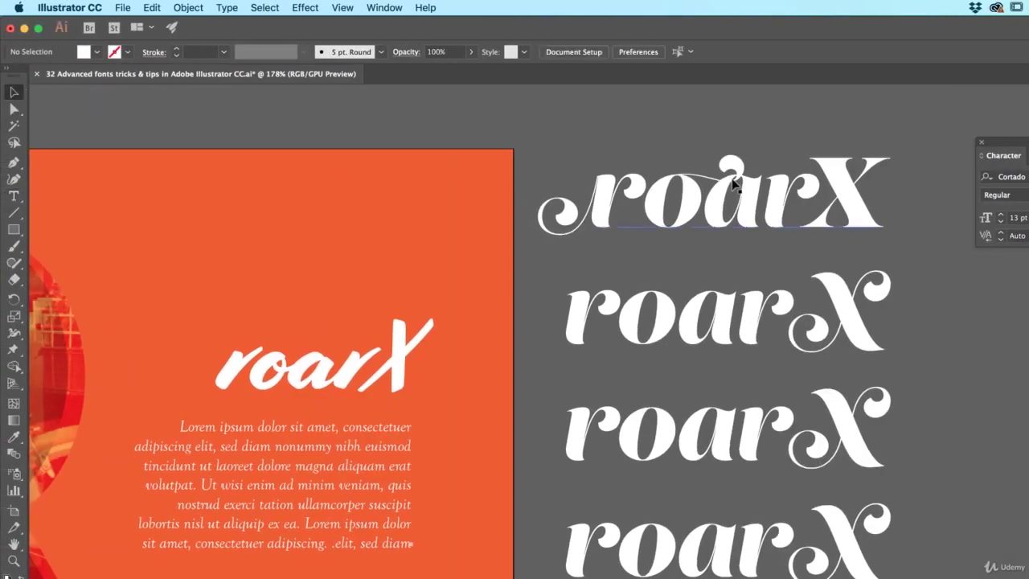
click(742, 325)
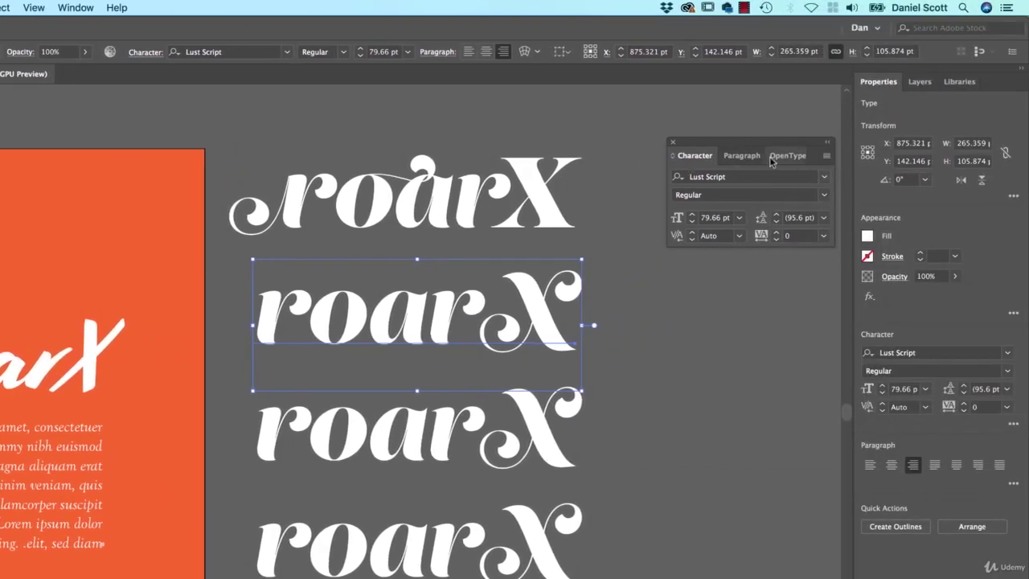
Apply stylistic Set 1 to the second roarX copy and Set 2 to the third.
click(784, 157)
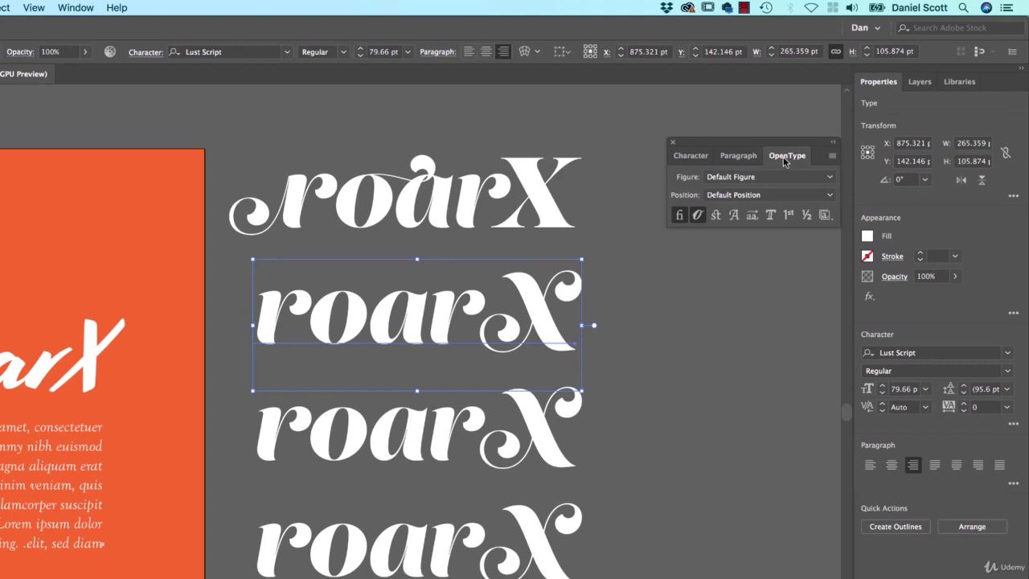
click(825, 215)
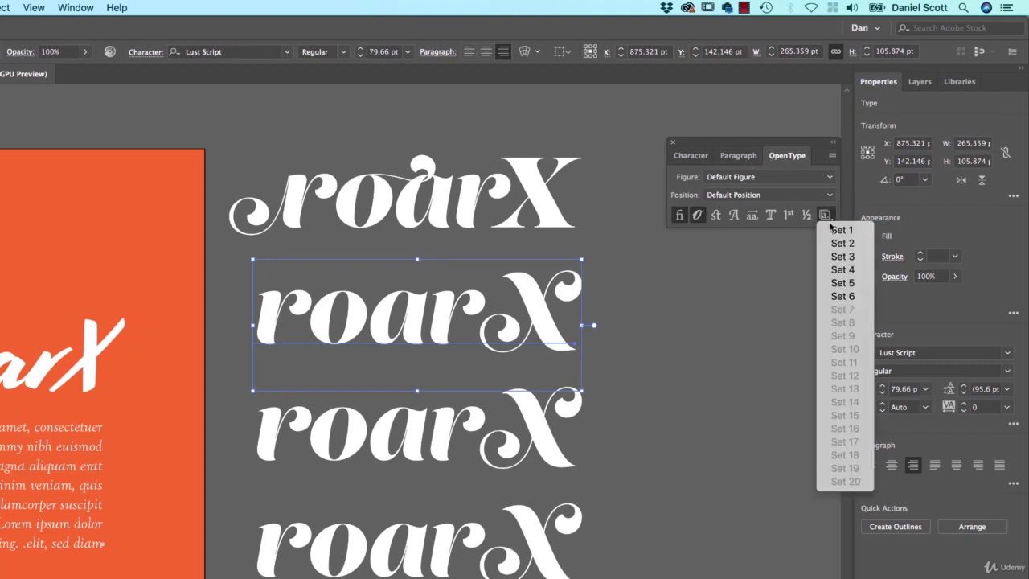
click(834, 231)
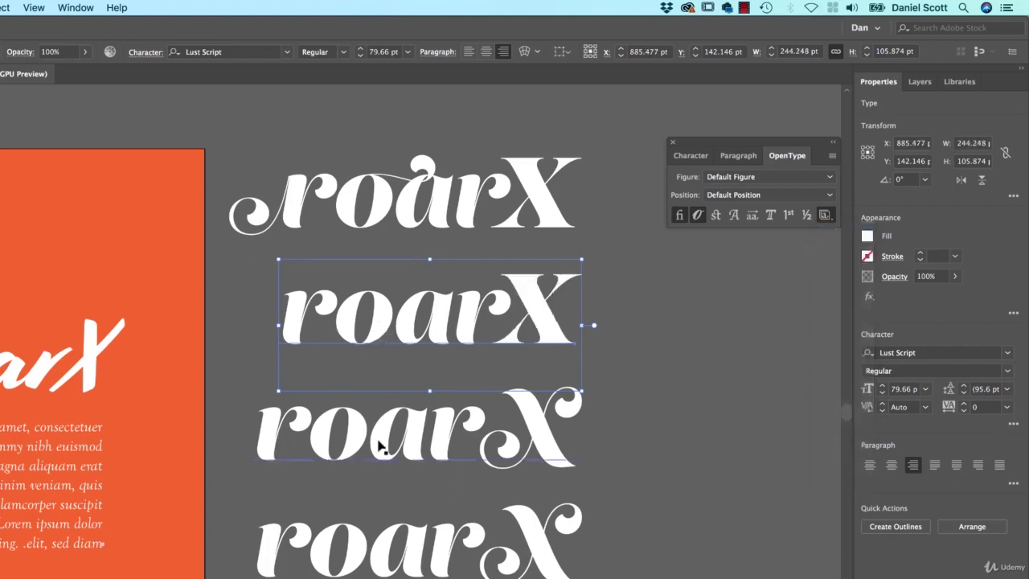
click(533, 446)
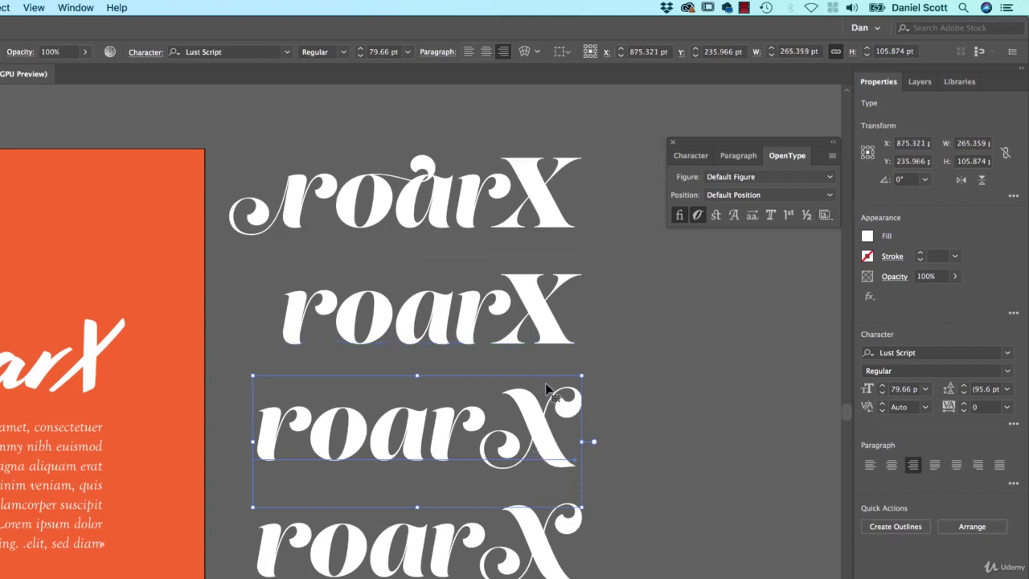
click(825, 215)
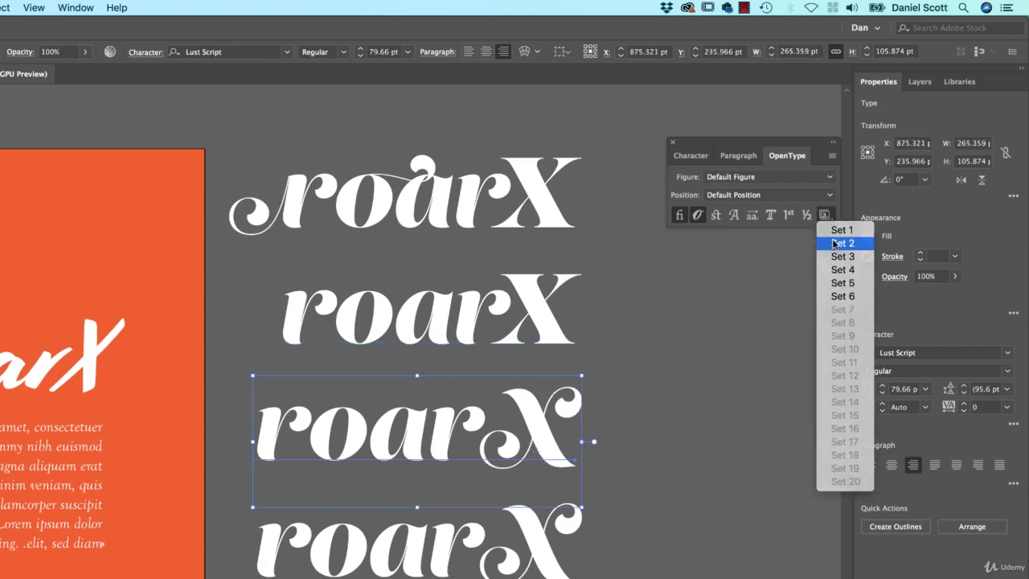
click(821, 241)
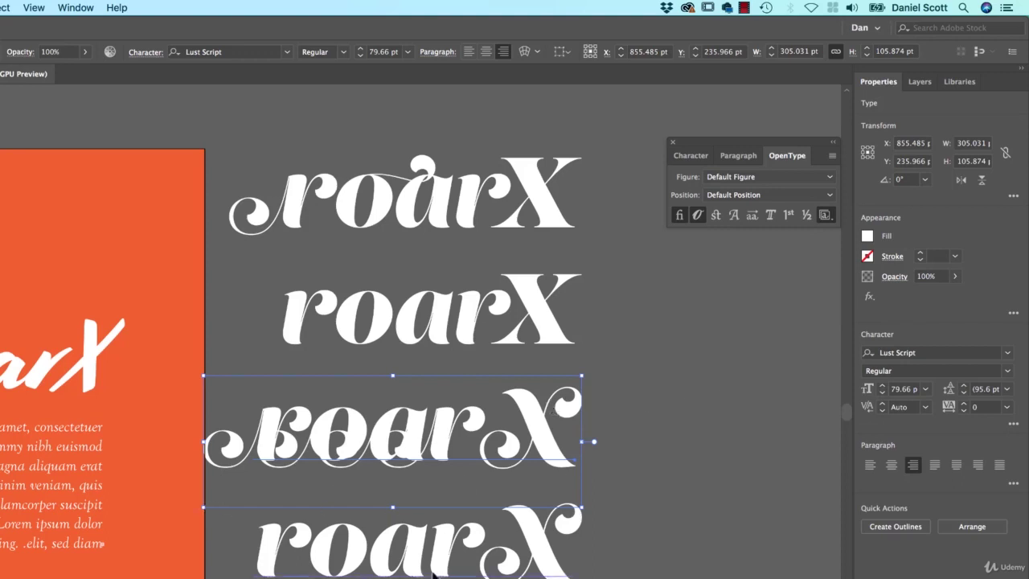
Give the lower roarX copies their own stylistic sets, including Sets 4 and 5, then deselect.
click(531, 553)
click(824, 215)
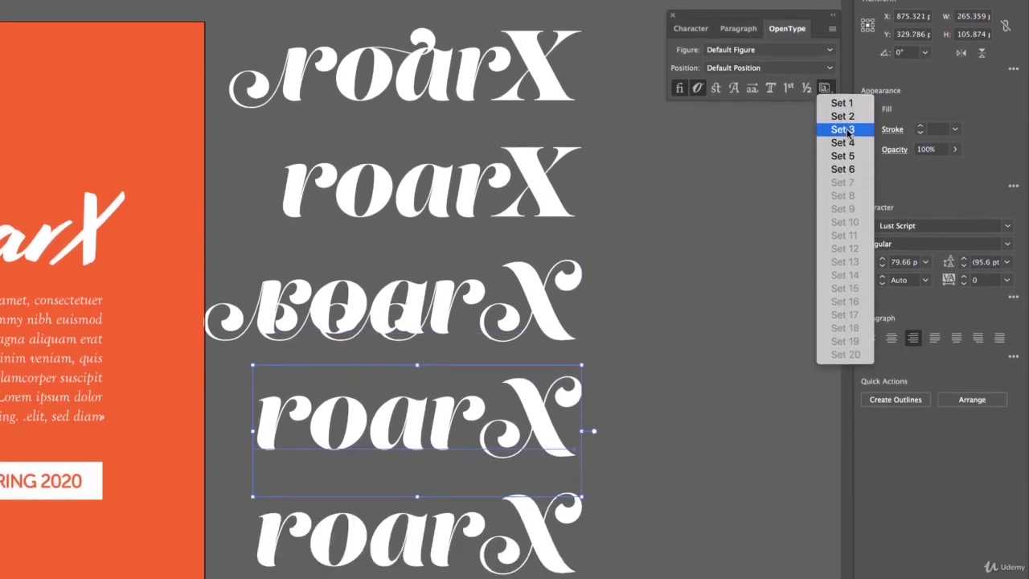
click(843, 129)
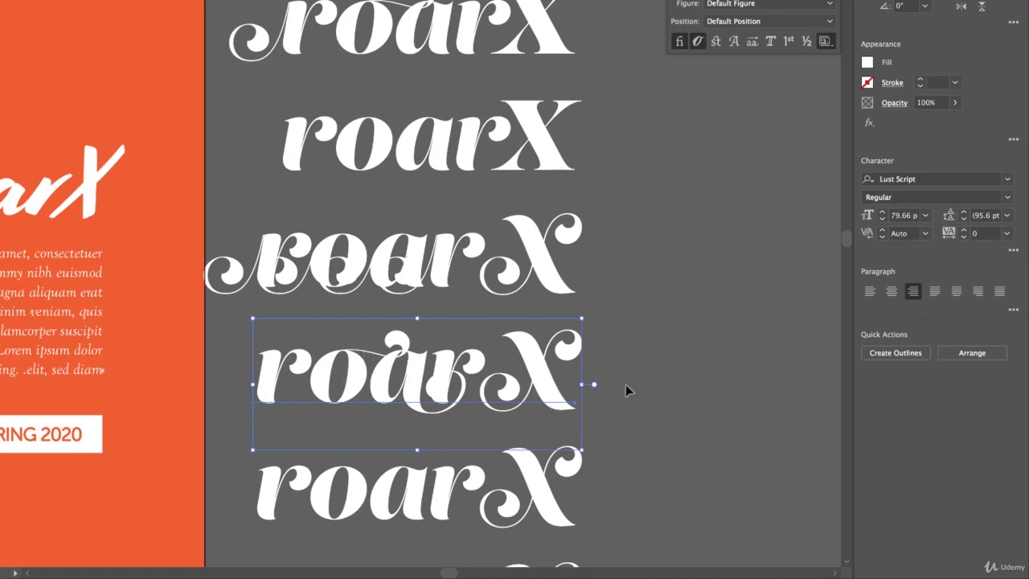
scroll(626, 384, down, 5)
click(442, 396)
click(825, 41)
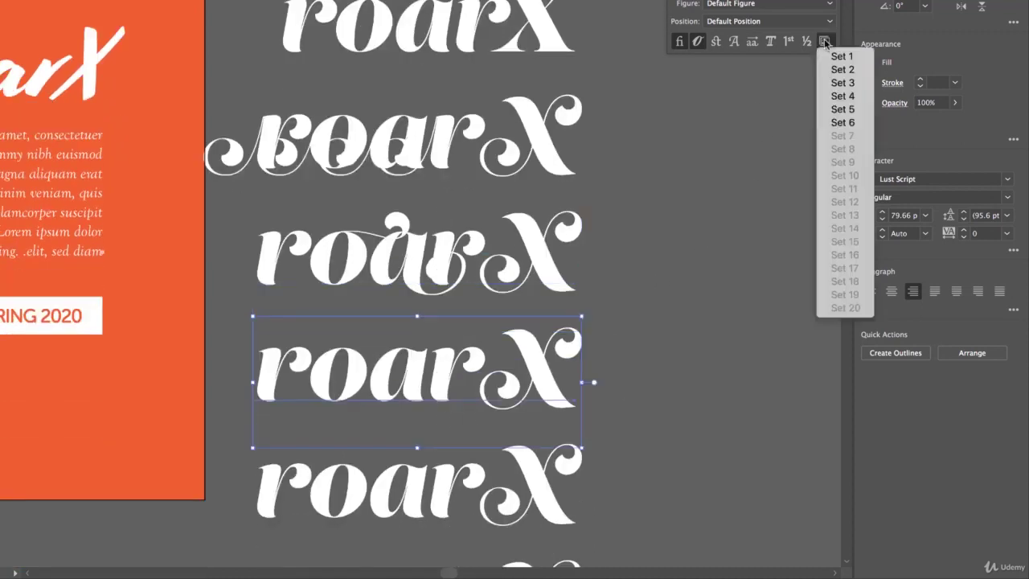
click(842, 96)
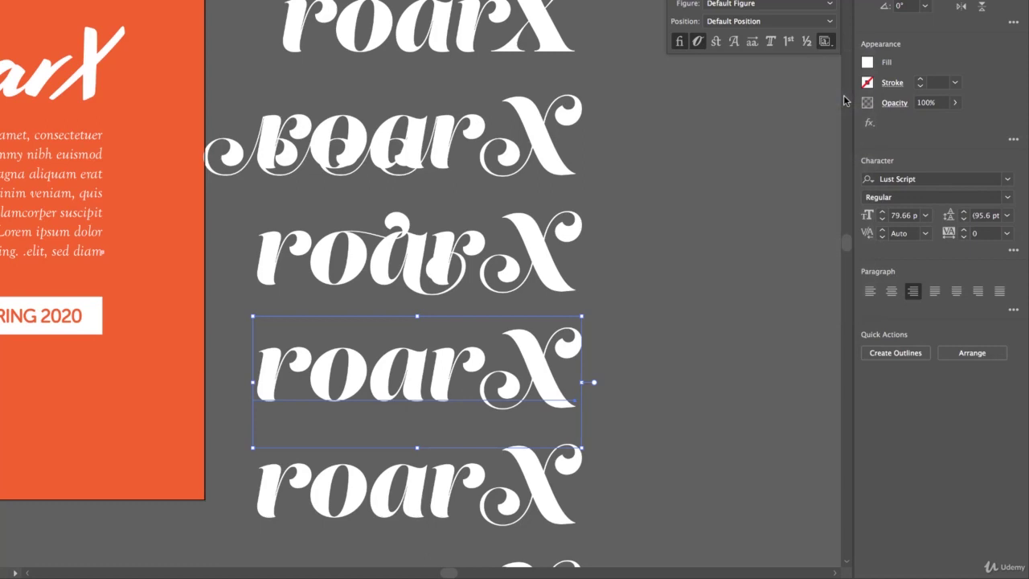
click(527, 504)
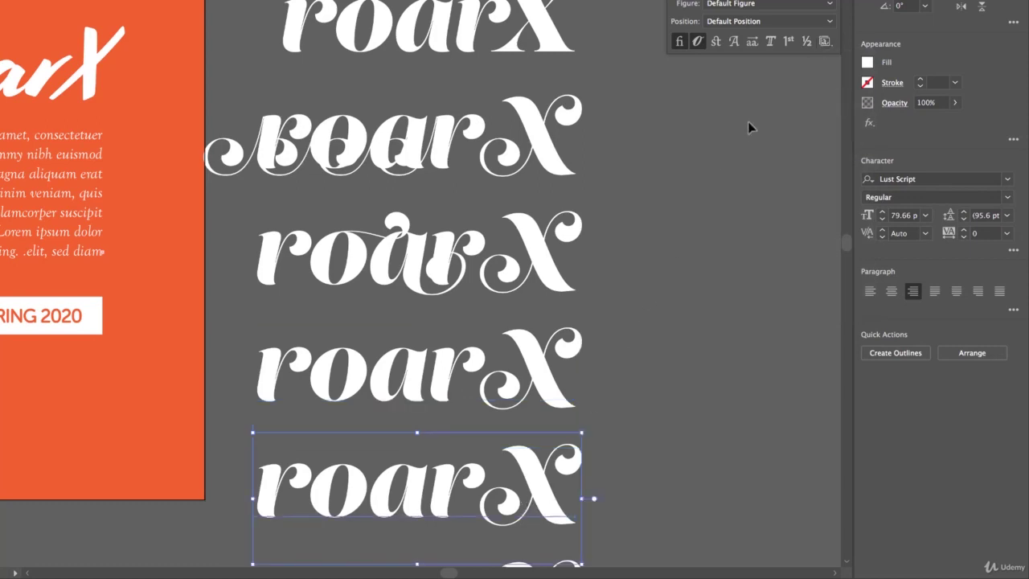
click(825, 41)
click(843, 109)
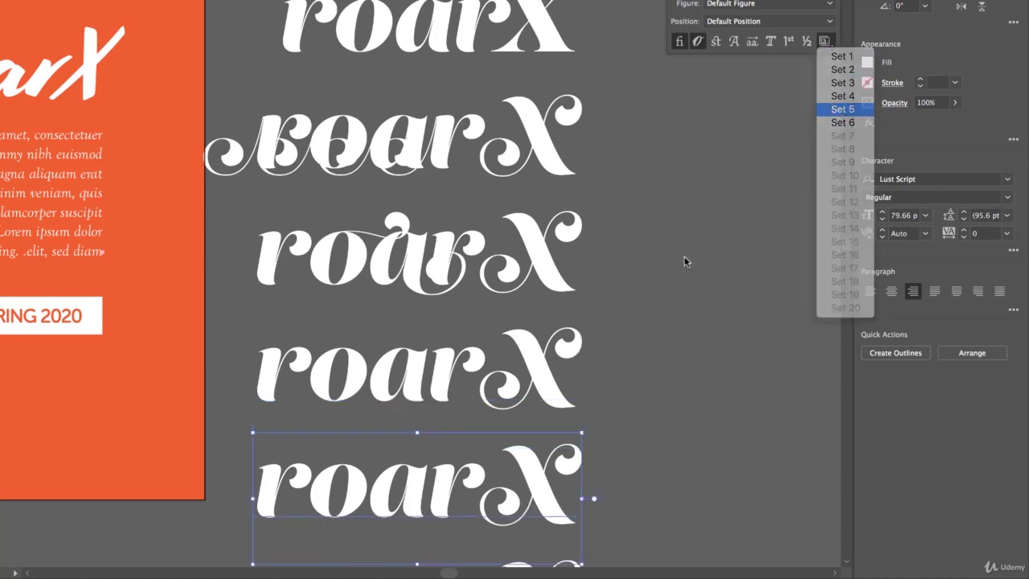
click(658, 313)
scroll(659, 315, up, 3)
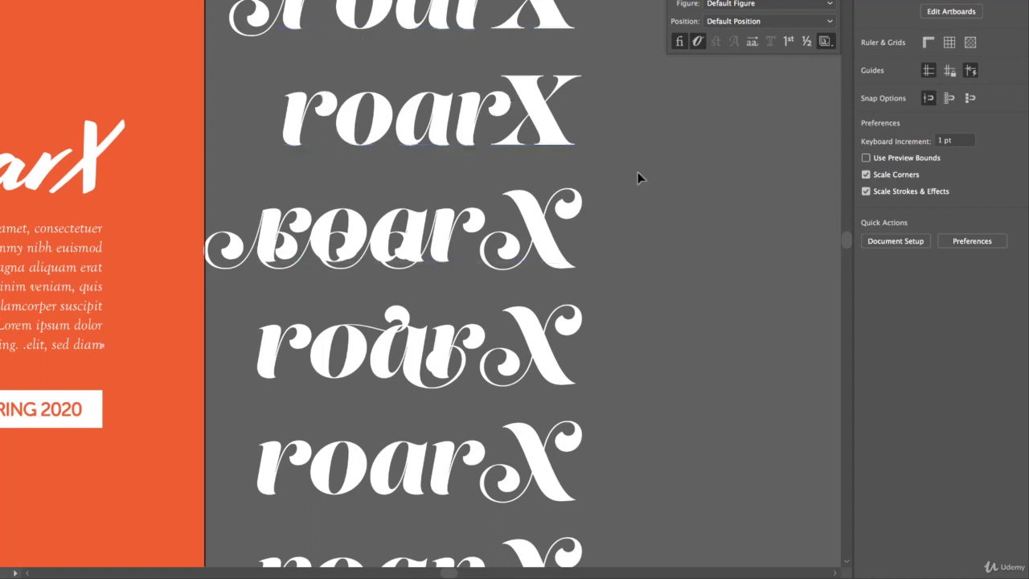
Move the lorem ipsum text frame onto the pasteboard and open the Character panel's font list.
drag(637, 172, 836, 233)
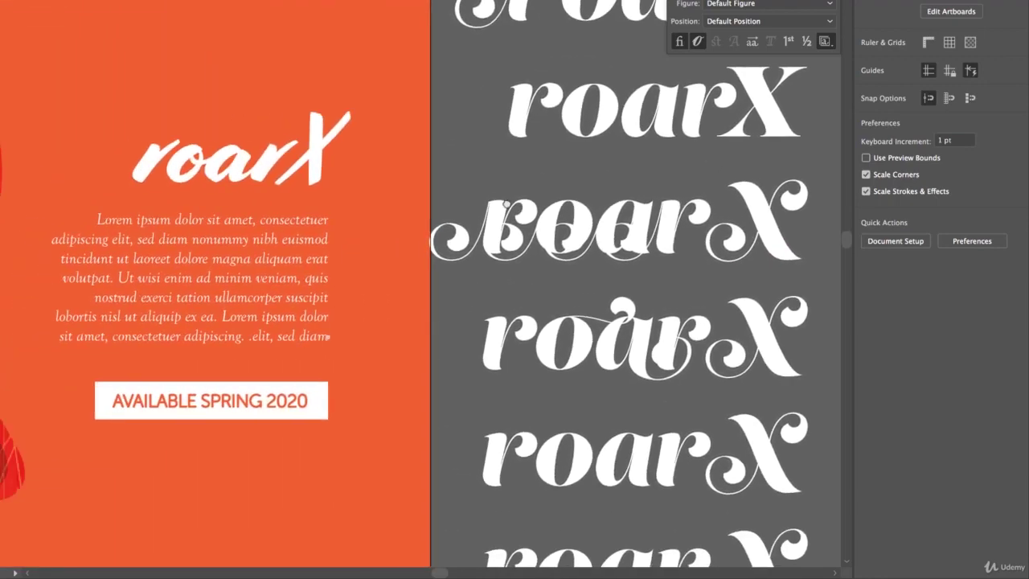
drag(482, 216, 242, 215)
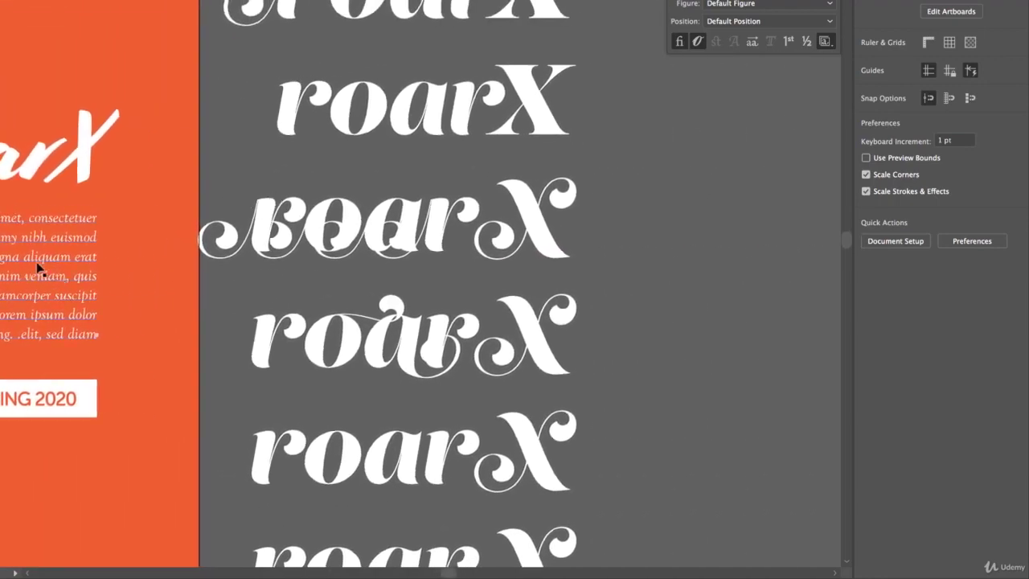
drag(40, 269, 371, 272)
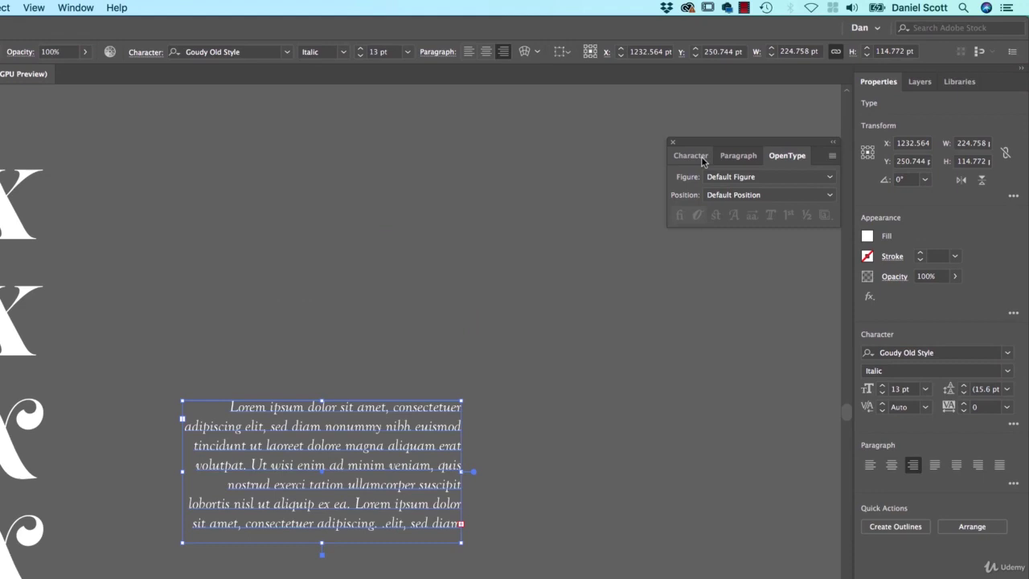
click(693, 156)
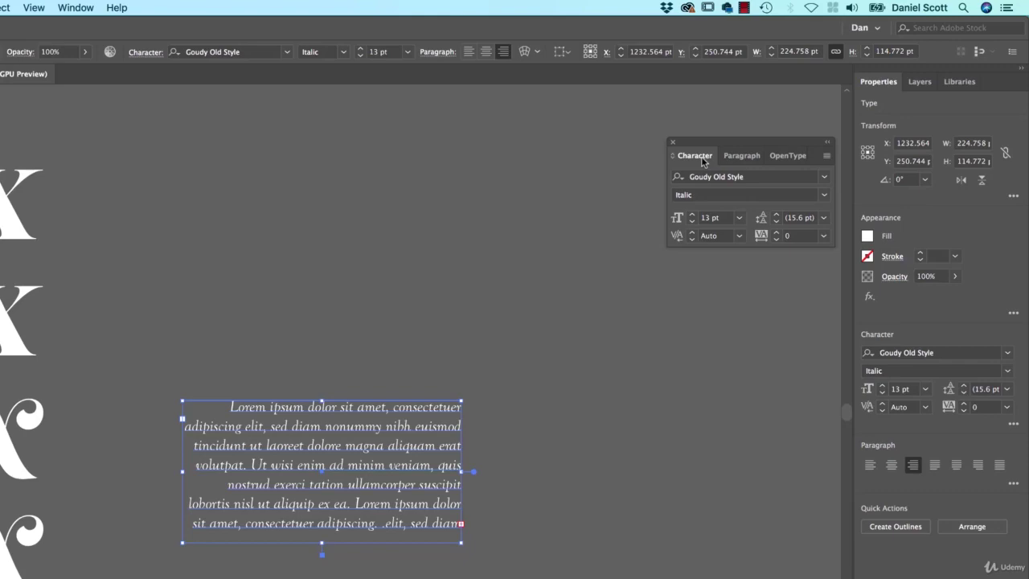
click(824, 176)
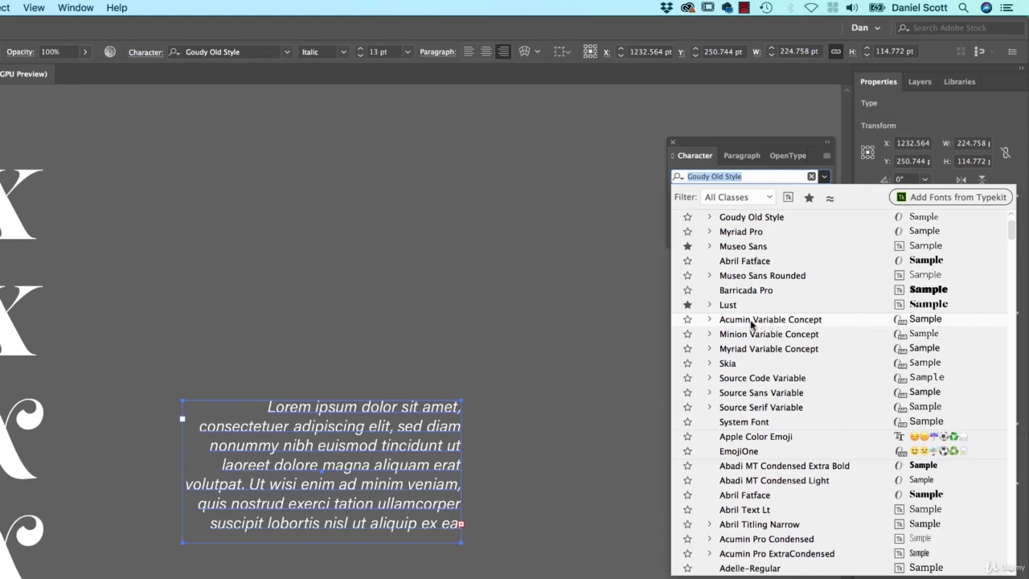
Apply Acumin Variable Concept to the body text and move its frame higher on the pasteboard.
click(766, 321)
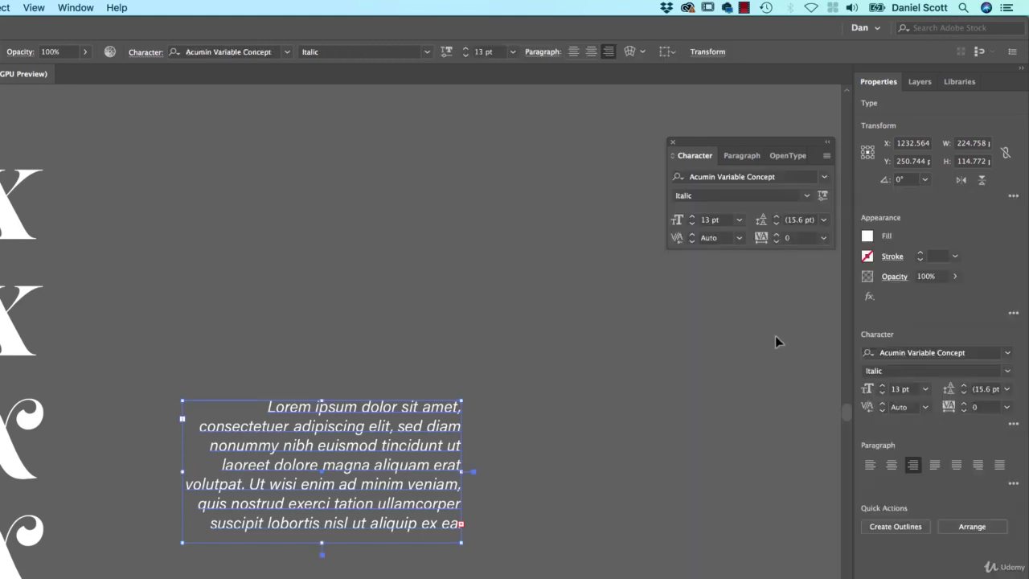
click(823, 198)
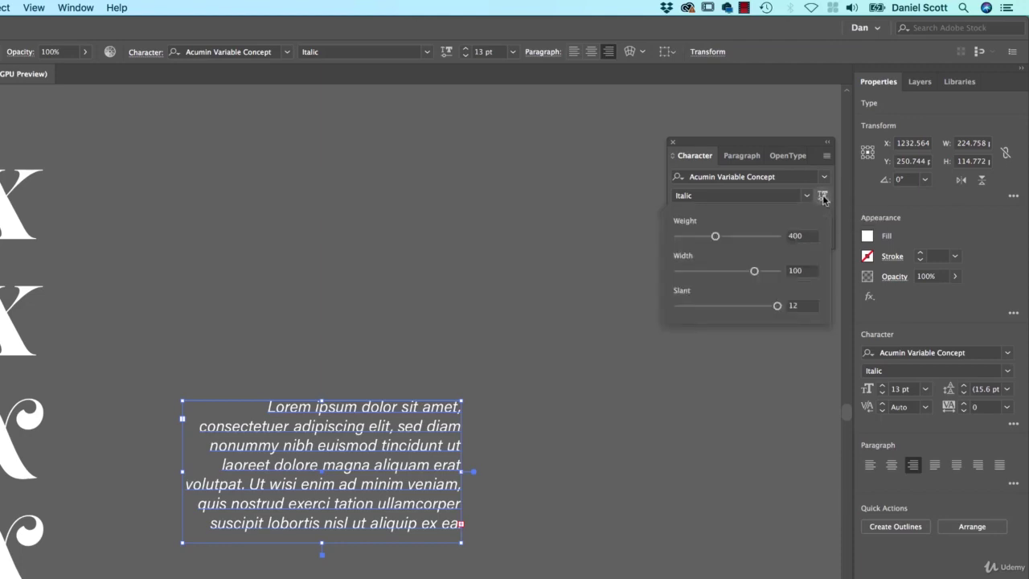
drag(714, 236, 726, 240)
click(420, 401)
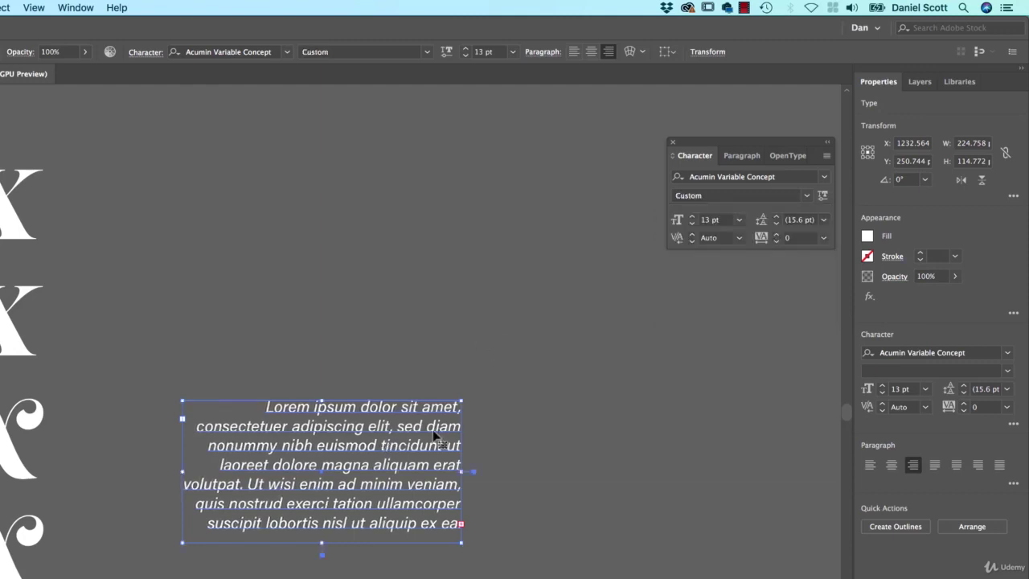
drag(424, 422, 557, 253)
drag(585, 178, 585, 179)
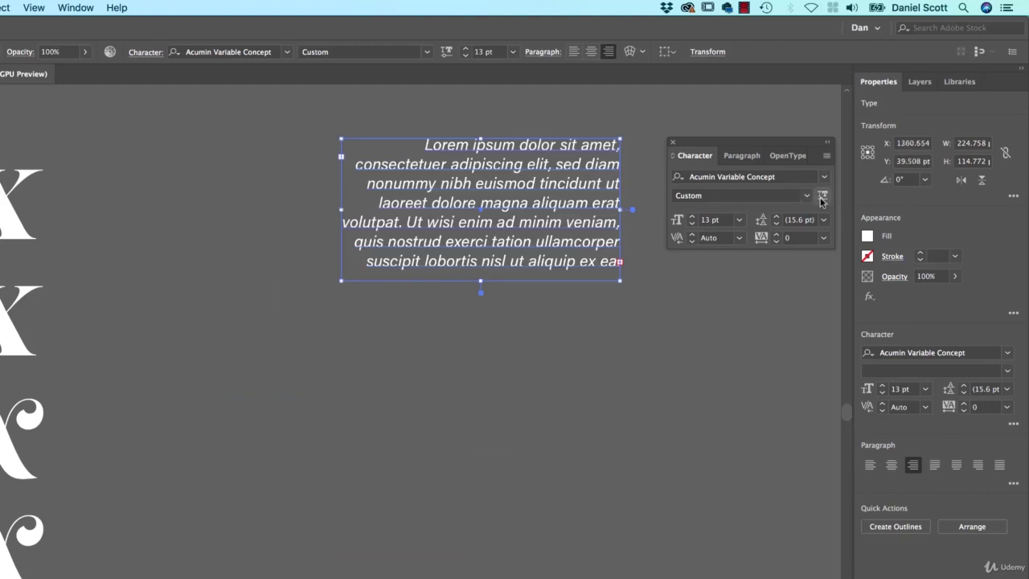
Adjust the Acumin variable axes to weight 348, width 61 and slant 6.6.
click(822, 195)
mouse_move(724, 238)
mouse_down()
mouse_move(769, 241)
mouse_move(695, 242)
mouse_move(750, 241)
mouse_move(708, 247)
mouse_up()
drag(754, 272, 692, 271)
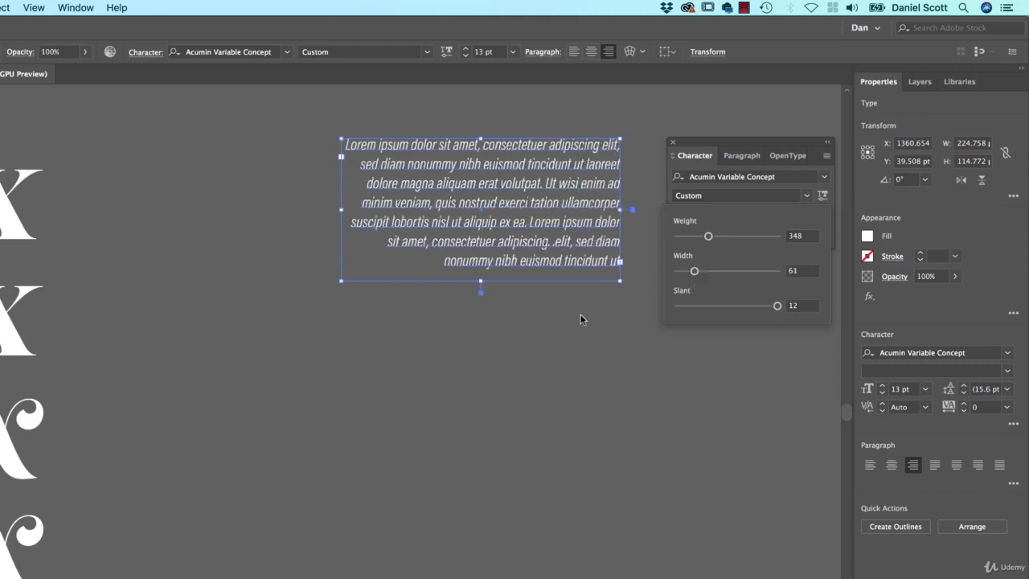
drag(778, 305, 732, 318)
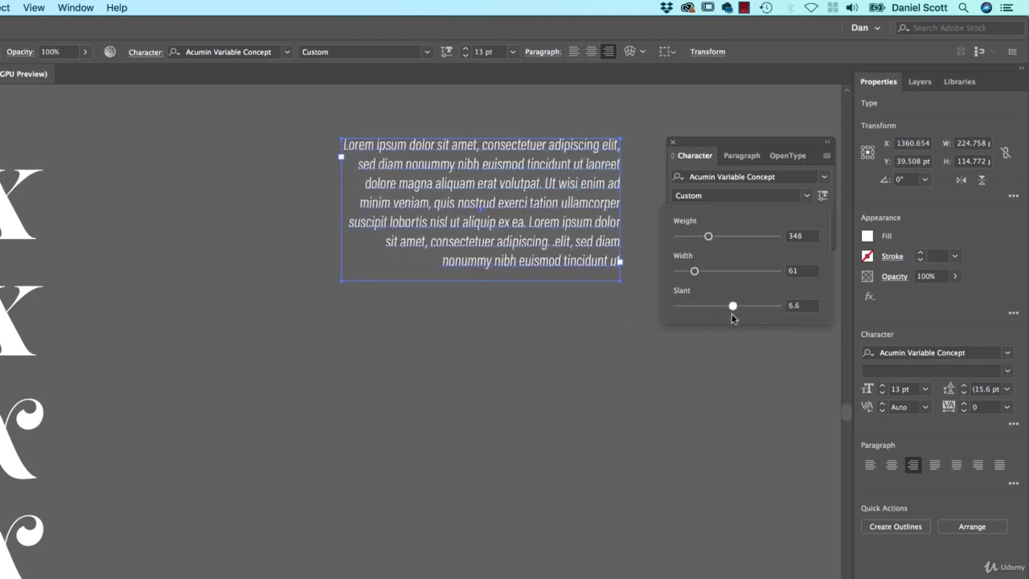
click(792, 141)
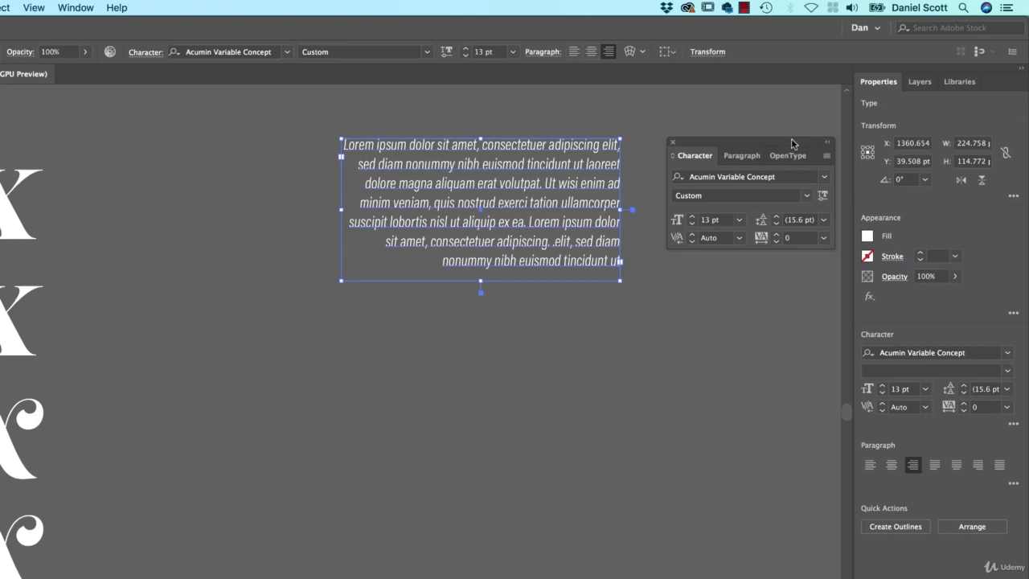
click(824, 196)
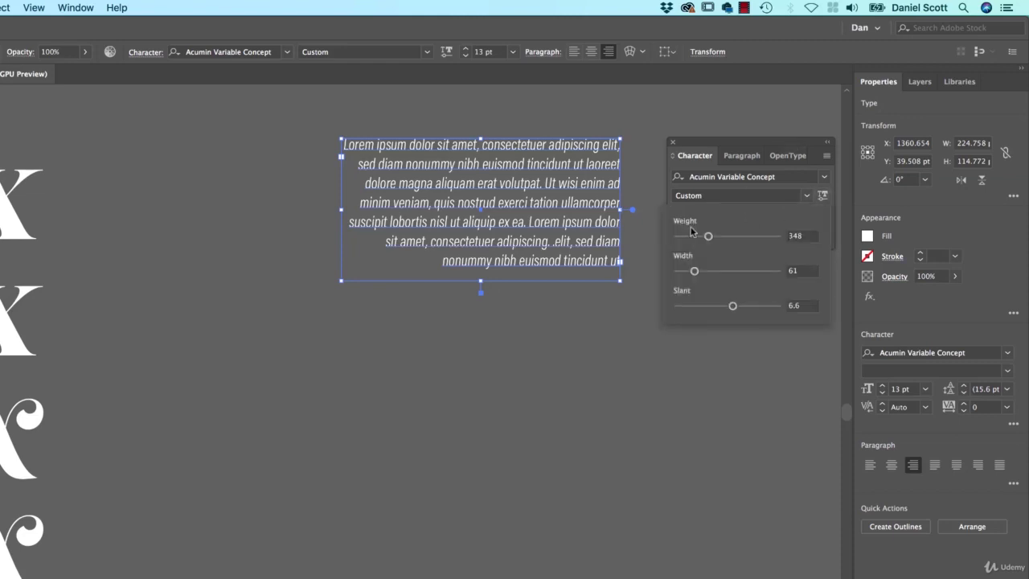
click(824, 182)
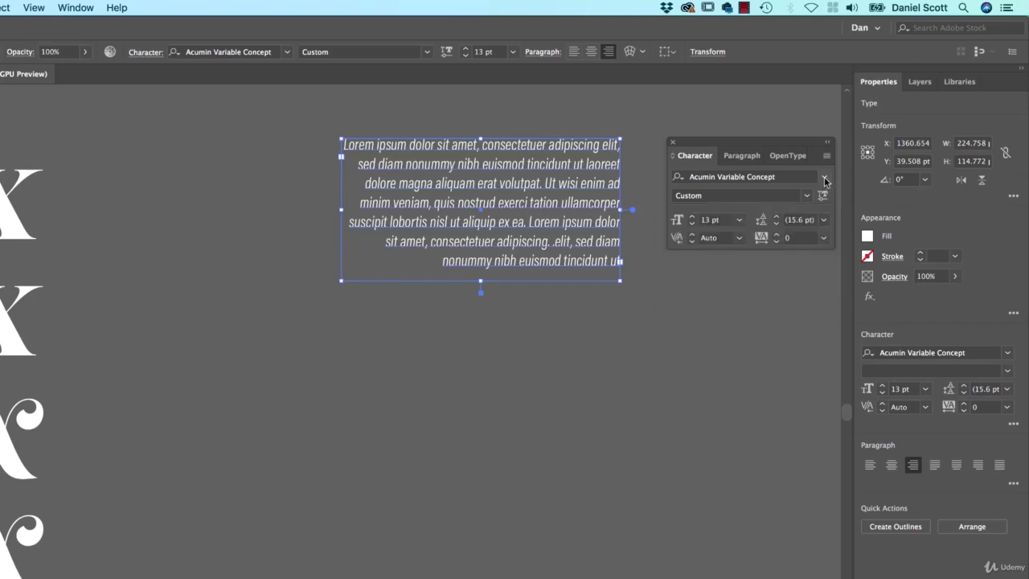
click(823, 177)
click(824, 178)
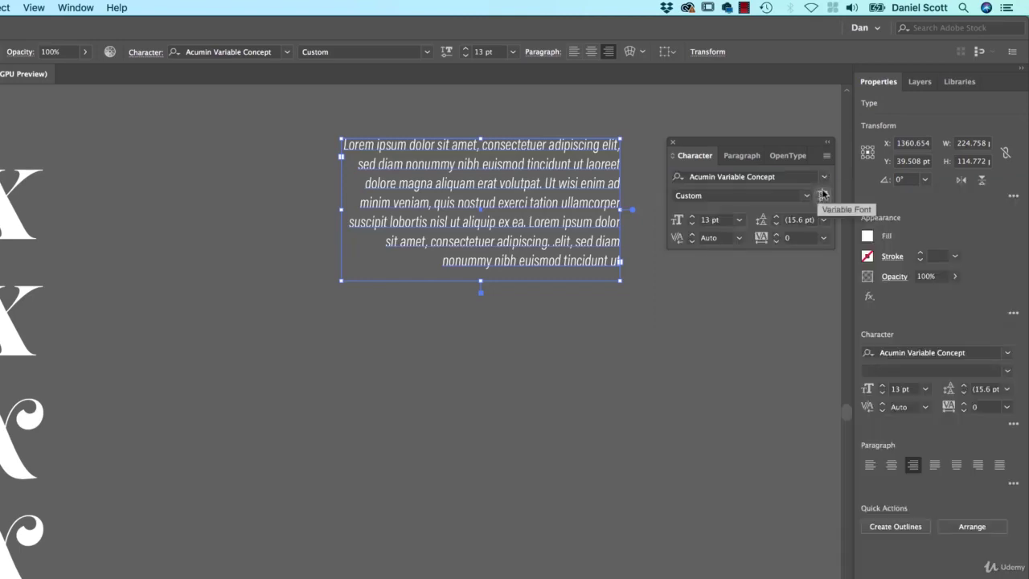
Switch the Lorem ipsum paragraph to Minion Variable Concept, weight 583, optical size 27.
click(824, 180)
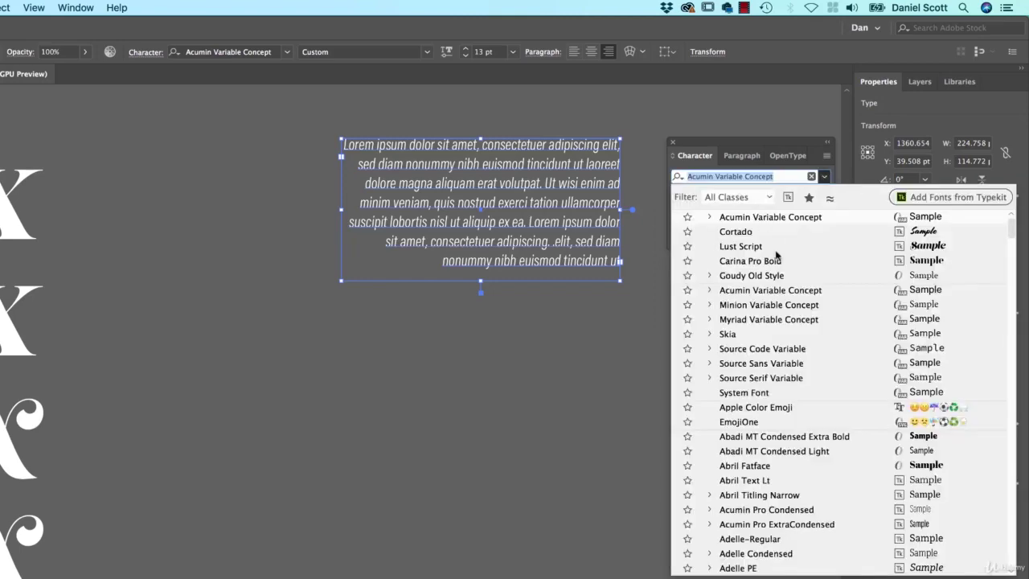
click(762, 305)
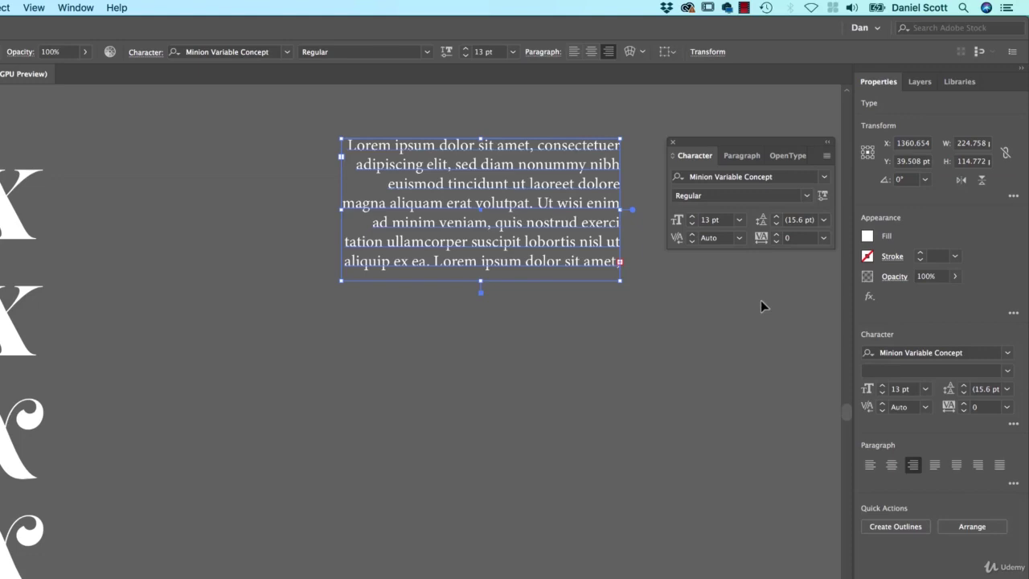
click(823, 197)
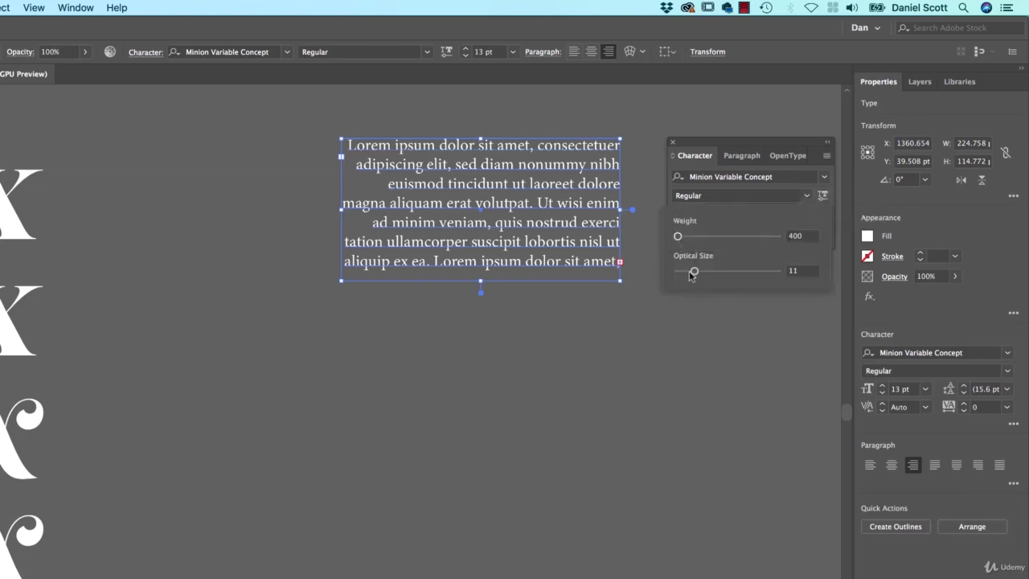
drag(678, 238, 741, 236)
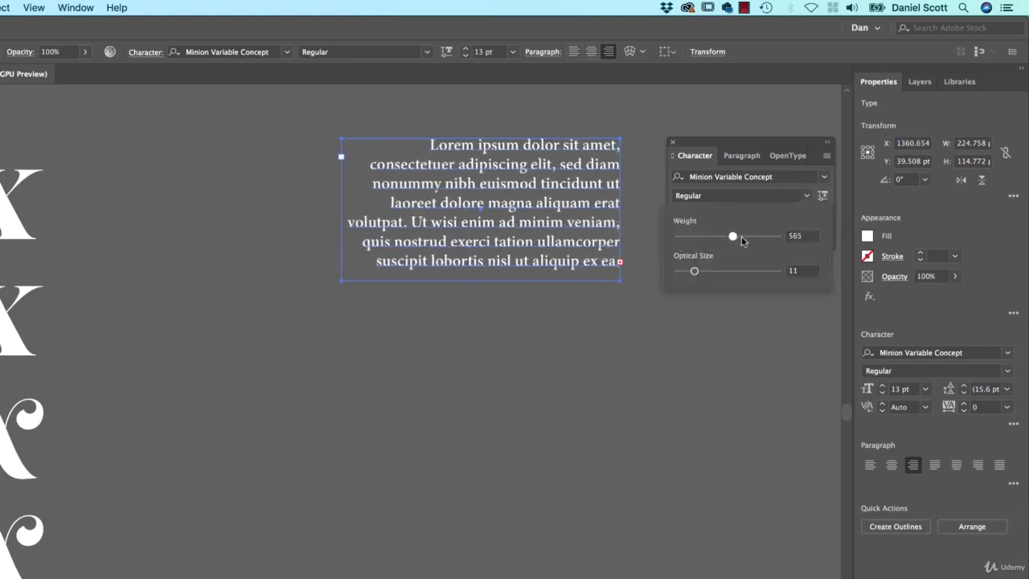
drag(694, 271, 747, 273)
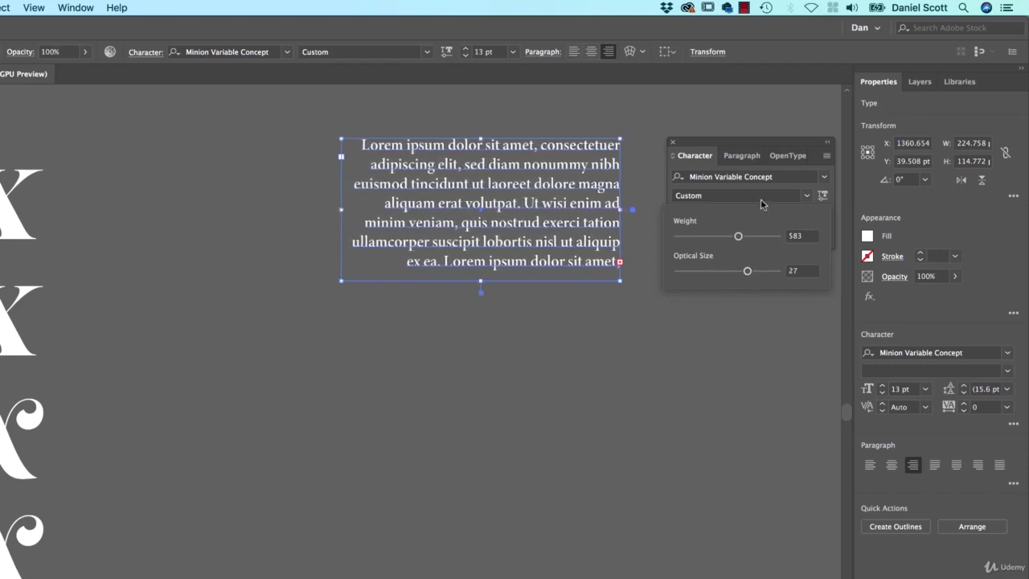
click(823, 196)
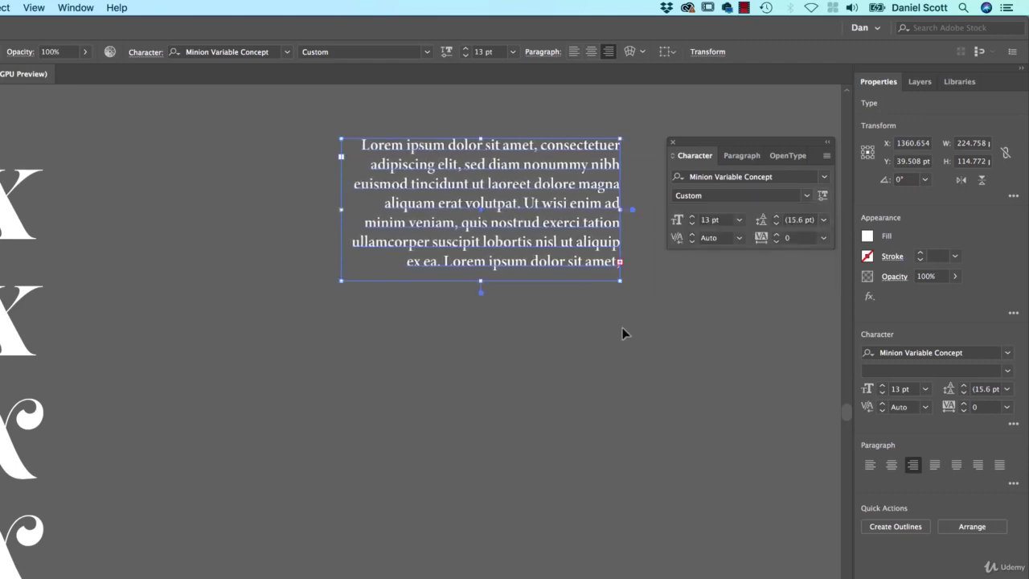